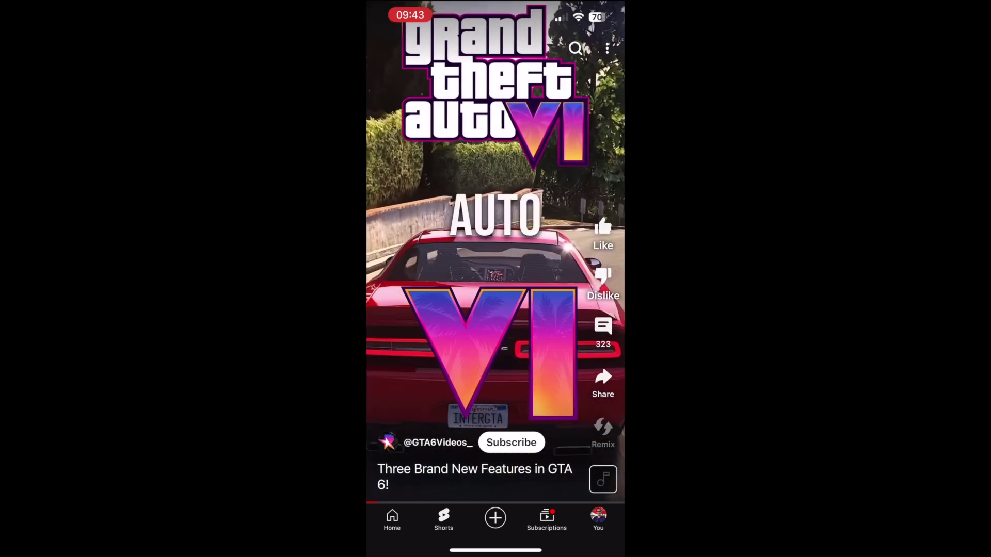
Step: Scroll to clip #3 'Discover Your Niche' (92/100) and read its Flow and Engagement grades
{"action": "scroll", "coordinate": [495, 253], "scroll_direction": "down", "scroll_amount": 1}
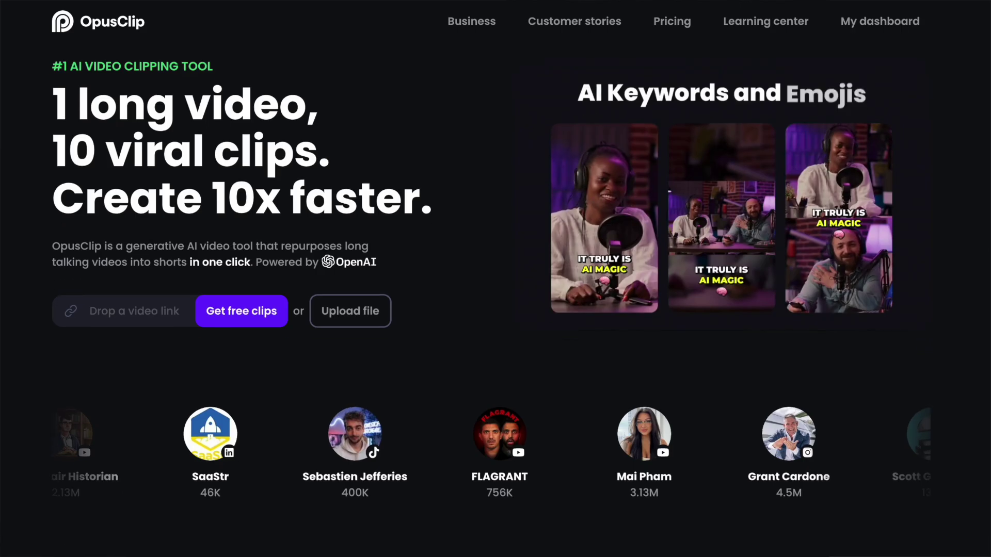
{"action": "scroll", "coordinate": [496, 289], "scroll_direction": "down", "scroll_amount": 6}
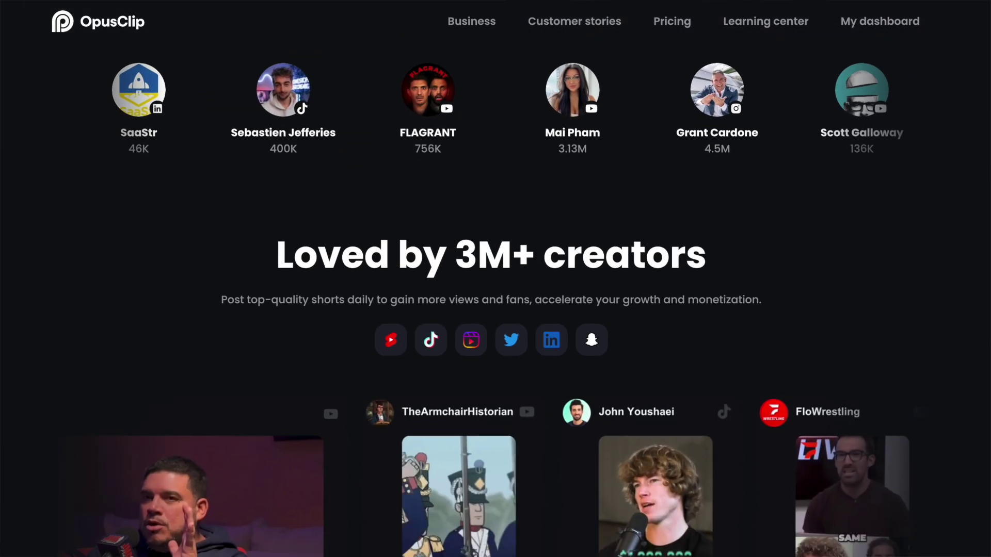
{"action": "scroll", "coordinate": [496, 279], "scroll_direction": "down", "scroll_amount": 4}
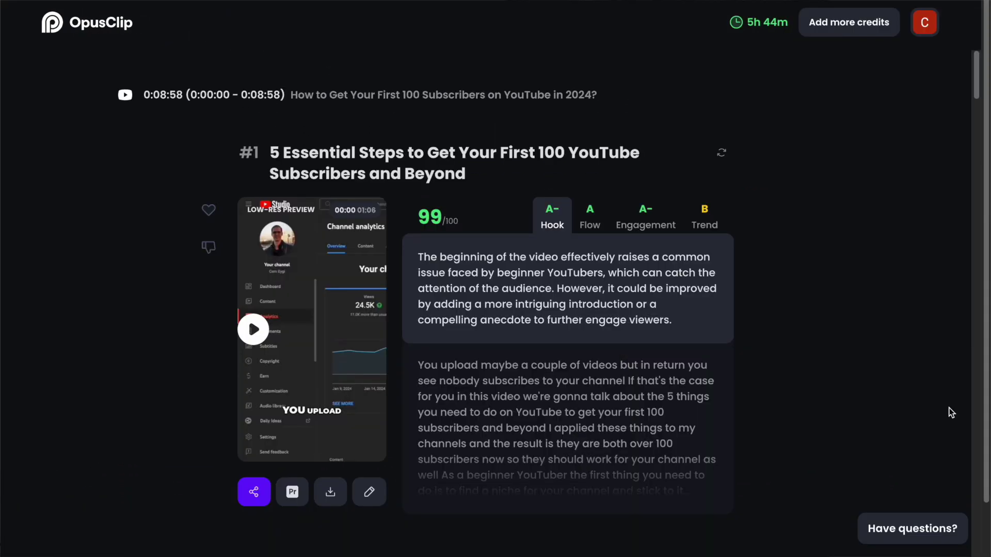
{"action": "scroll", "coordinate": [951, 413], "scroll_direction": "down", "scroll_amount": 15}
{"action": "scroll", "coordinate": [951, 413], "scroll_direction": "down", "scroll_amount": 16}
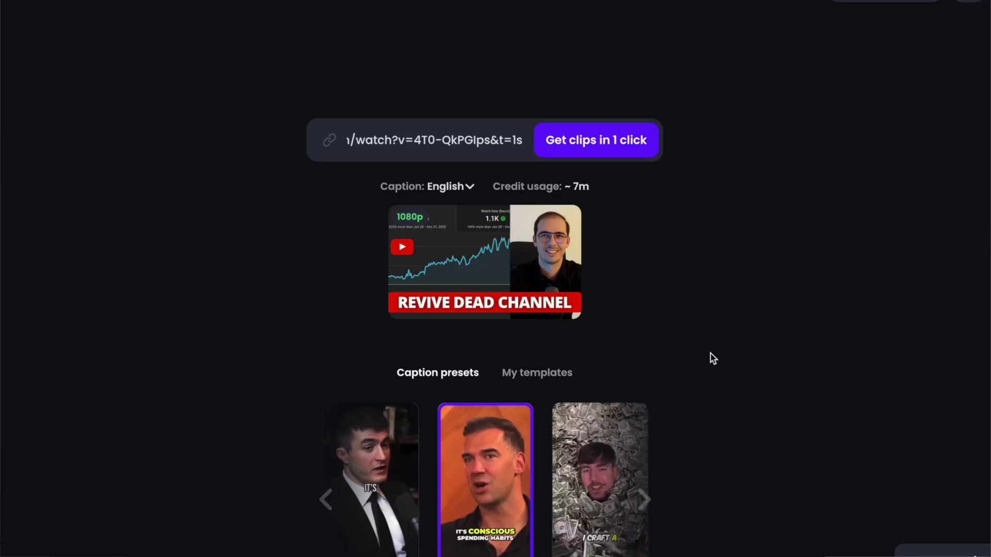
{"action": "scroll", "coordinate": [577, 333], "scroll_direction": "down", "scroll_amount": 4}
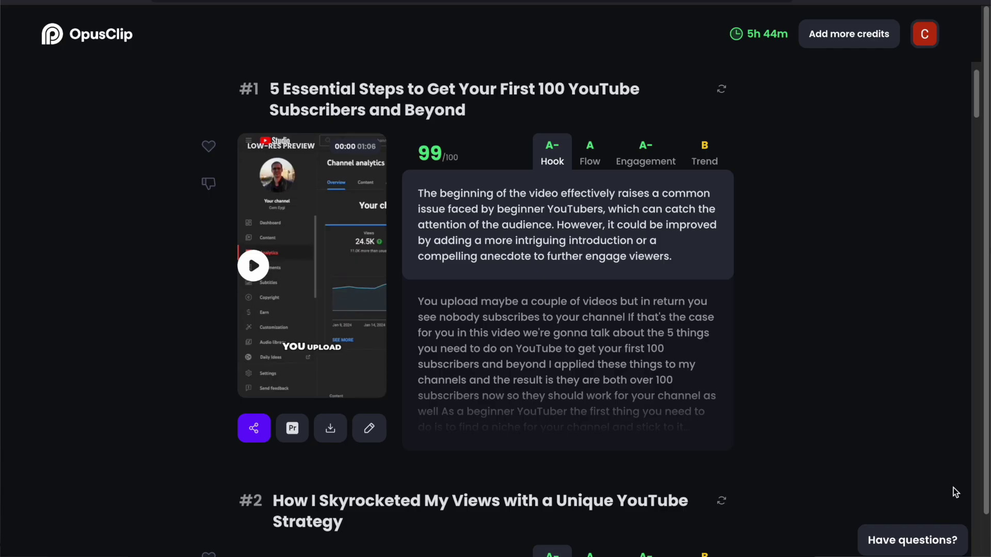
{"action": "scroll", "coordinate": [955, 489], "scroll_direction": "down", "scroll_amount": 13}
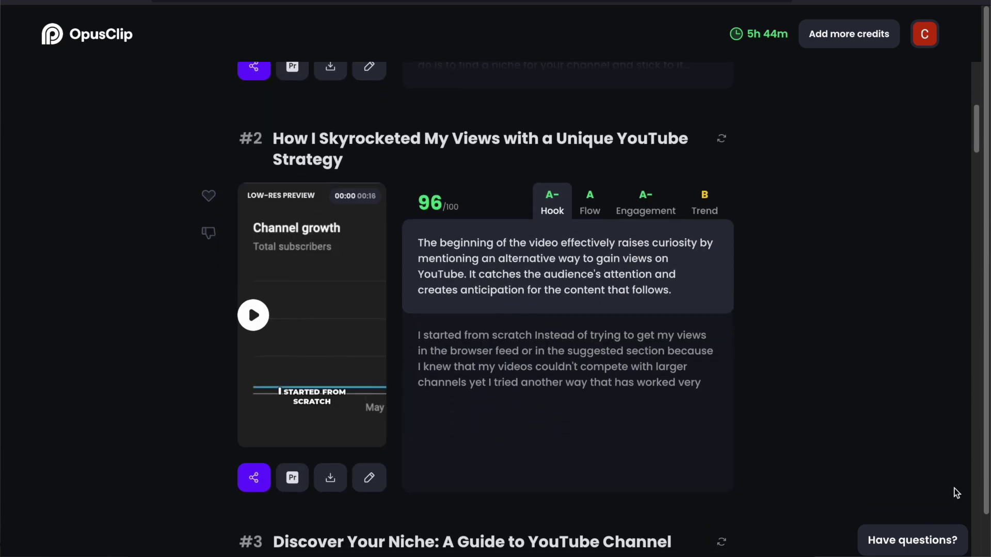
{"action": "scroll", "coordinate": [955, 488], "scroll_direction": "down", "scroll_amount": 1}
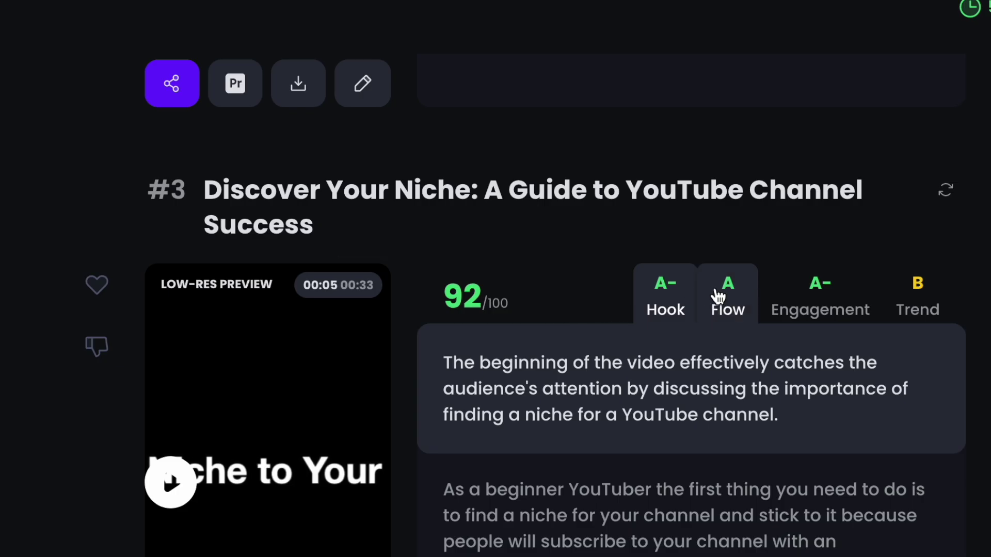
{"action": "left_click", "coordinate": [717, 297]}
{"action": "left_click", "coordinate": [808, 297]}
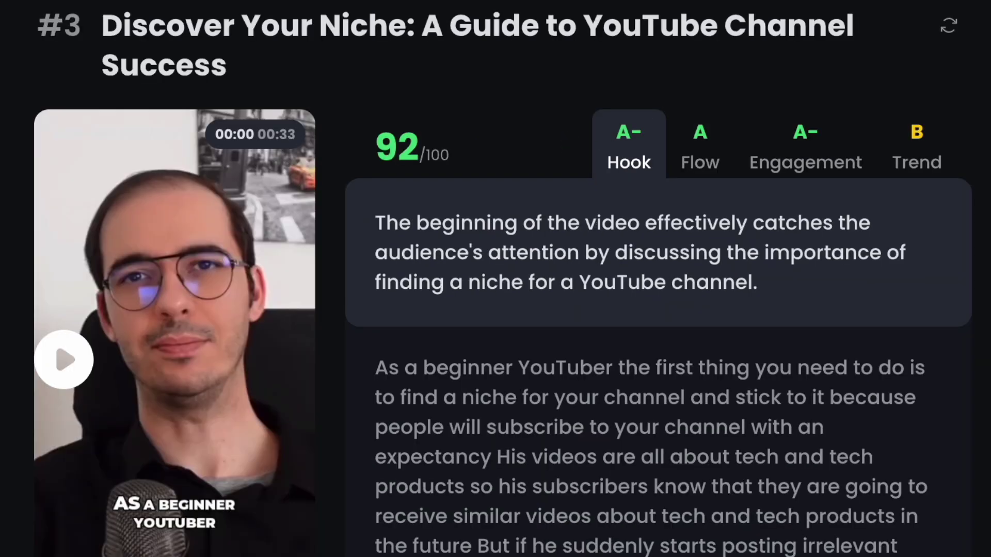
{"action": "mouse_move", "coordinate": [417, 149]}
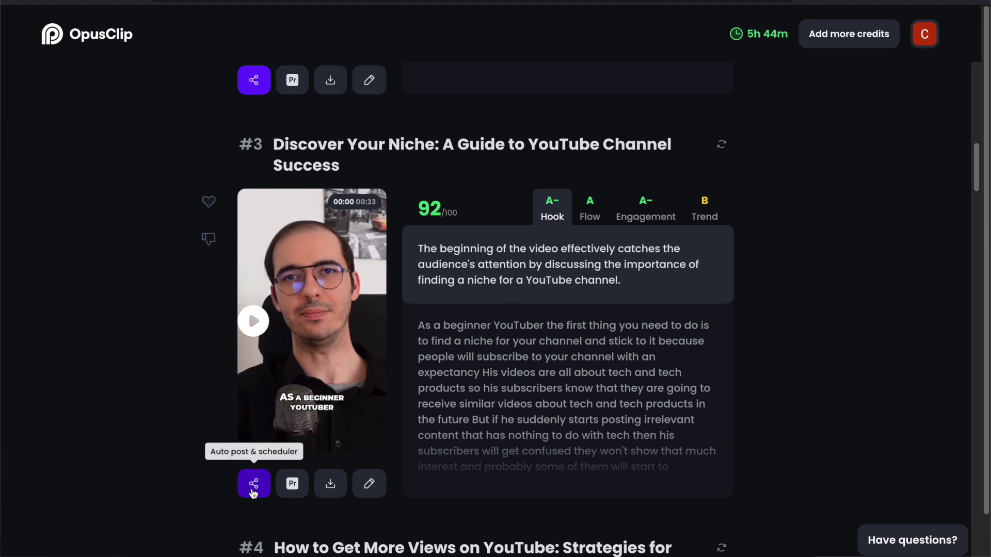
{"action": "left_click", "coordinate": [253, 490]}
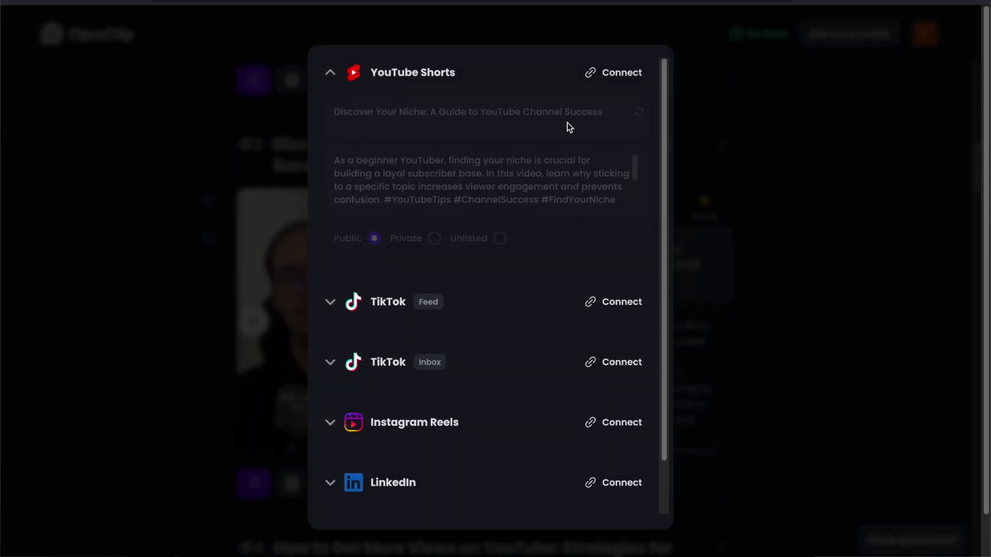
{"action": "scroll", "coordinate": [653, 283], "scroll_direction": "down", "scroll_amount": 2}
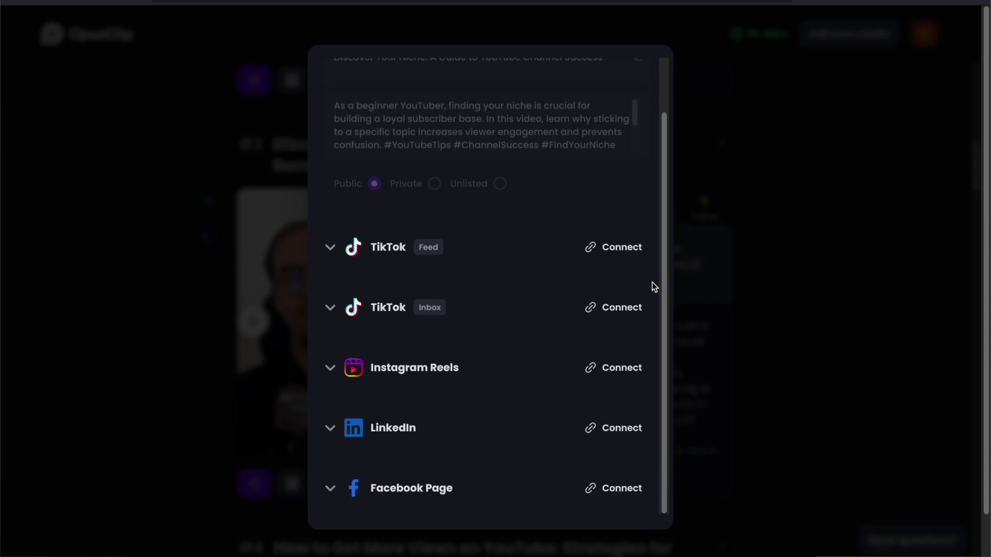
{"action": "left_click", "coordinate": [329, 250]}
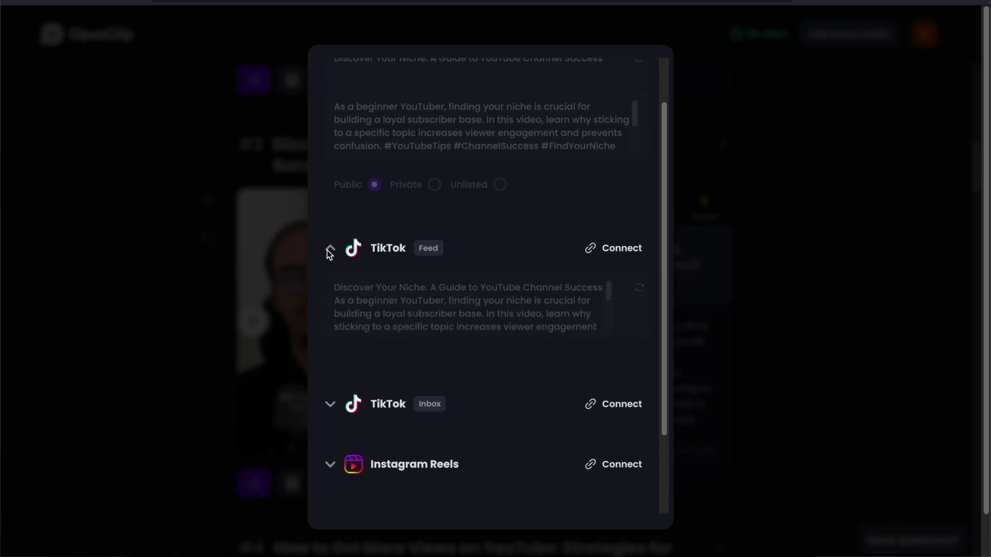
{"action": "left_click", "coordinate": [330, 250]}
{"action": "left_click", "coordinate": [126, 222]}
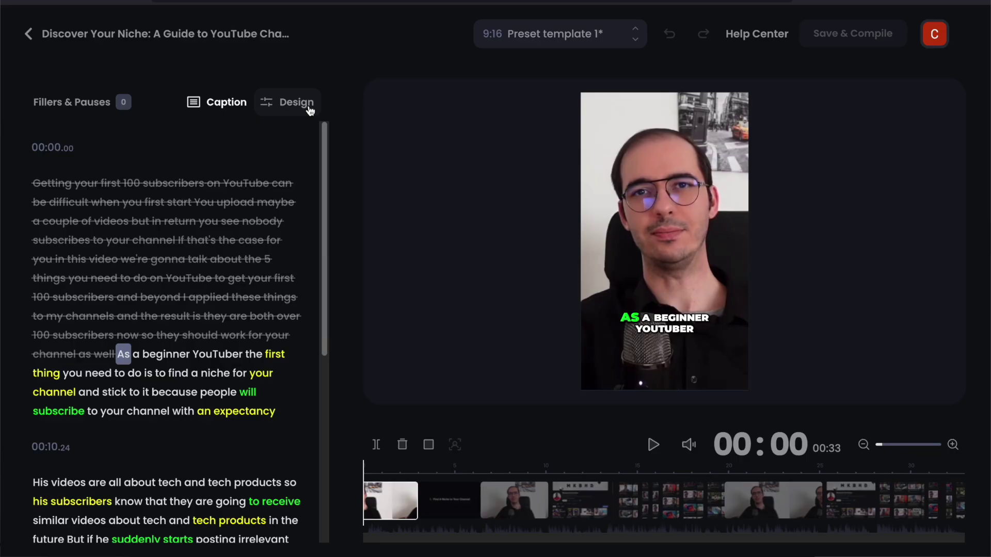
Step: Open clip #3's Design settings (Preset template 1, 9:16) and show its crop over the full frame
{"action": "left_click", "coordinate": [307, 106]}
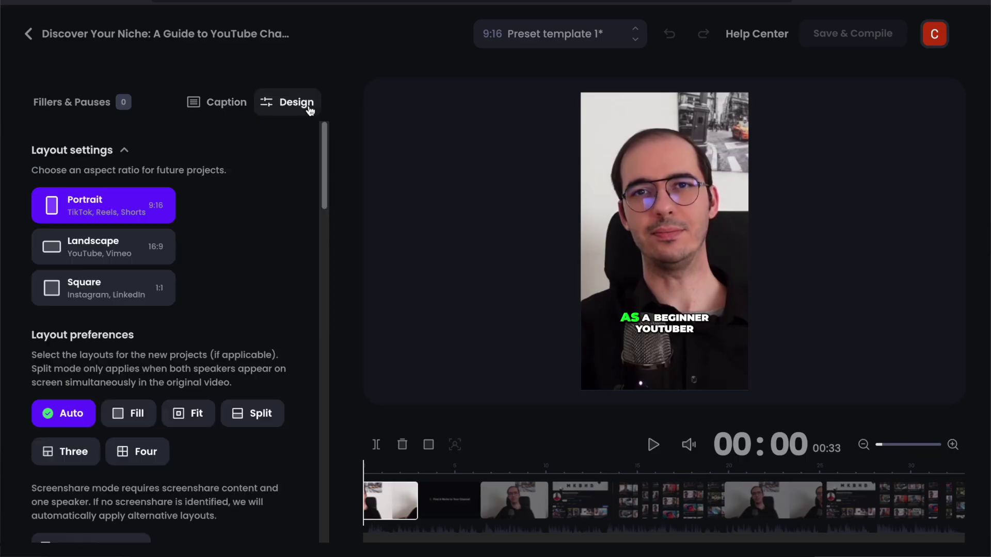
{"action": "scroll", "coordinate": [287, 250], "scroll_direction": "down", "scroll_amount": 5}
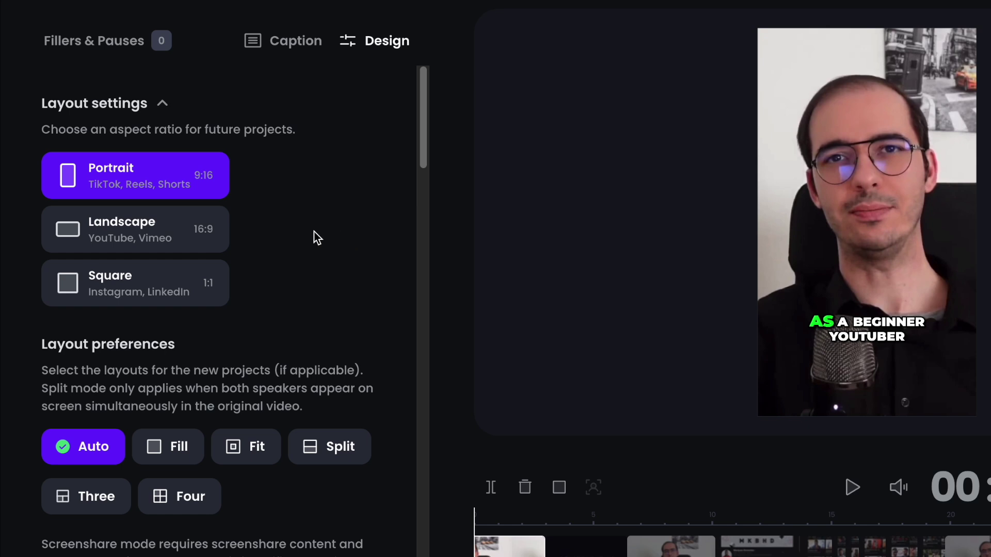
{"action": "scroll", "coordinate": [304, 345], "scroll_direction": "down", "scroll_amount": 15}
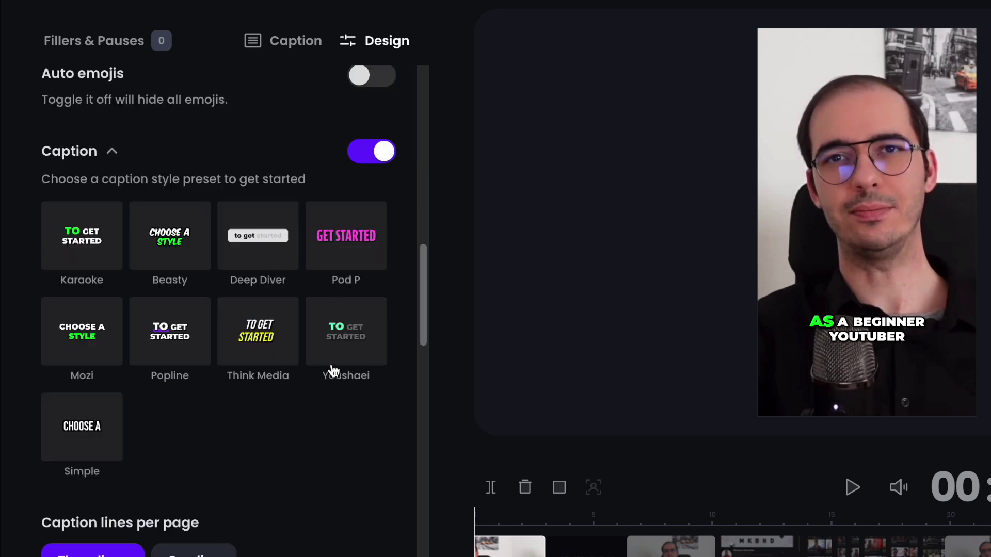
{"action": "scroll", "coordinate": [402, 364], "scroll_direction": "down", "scroll_amount": 10}
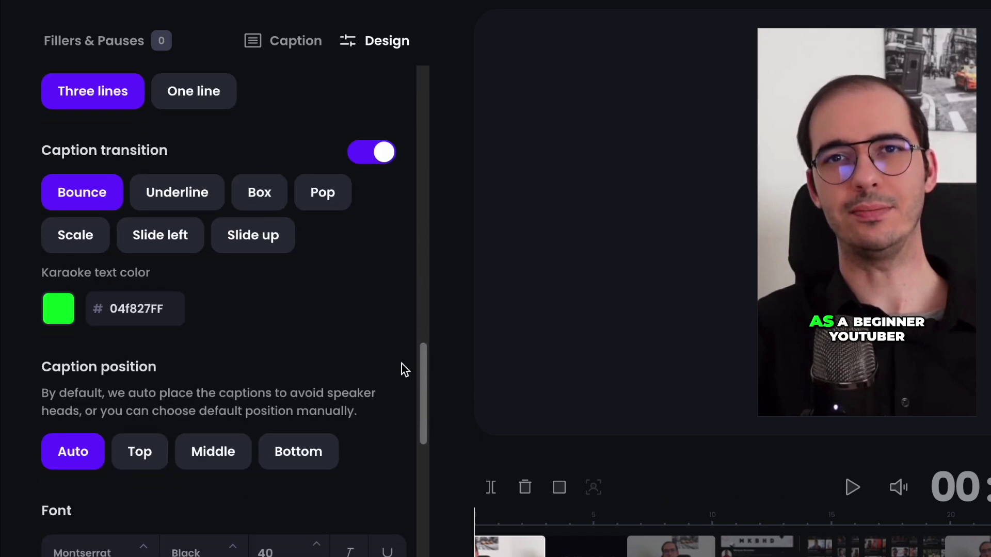
{"action": "scroll", "coordinate": [401, 364], "scroll_direction": "down", "scroll_amount": 5}
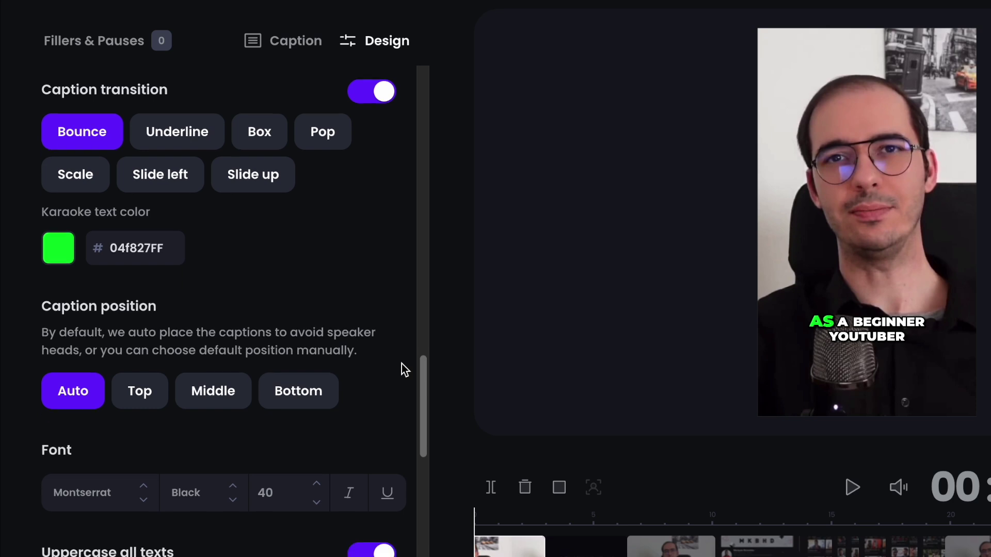
{"action": "left_click", "coordinate": [891, 207]}
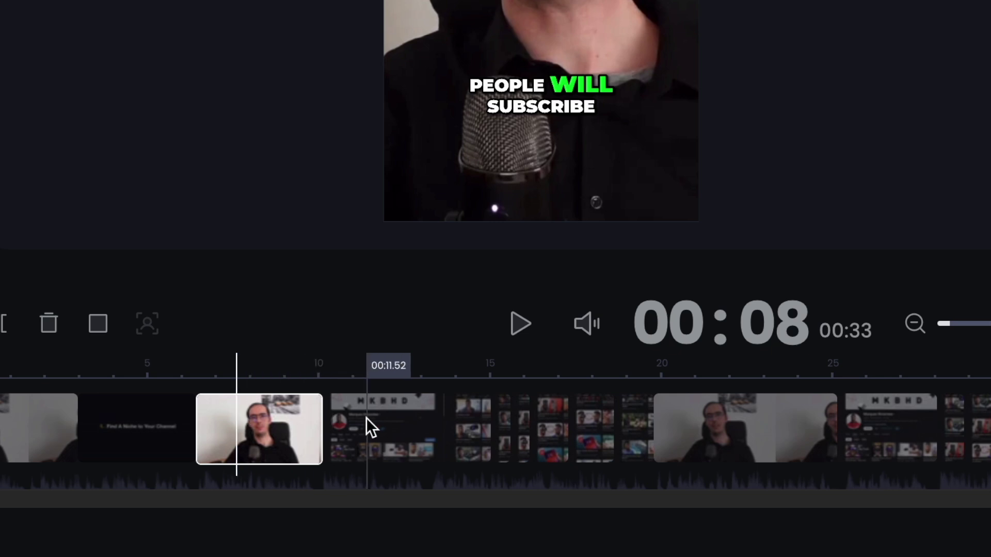
Step: Jump to the MKBHD footage at 00:11.52, then to the short piece at 00:16.05
{"action": "left_click", "coordinate": [368, 419]}
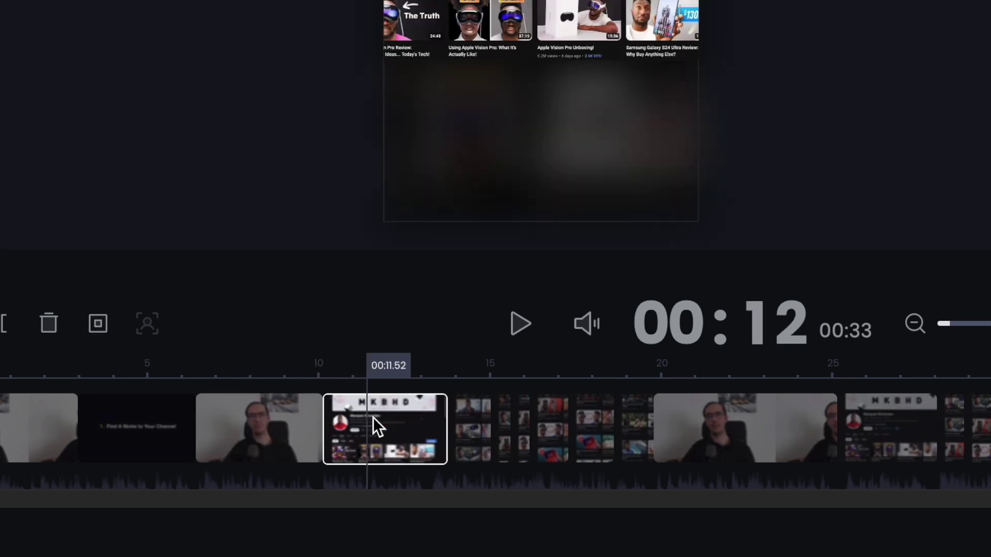
{"action": "left_click", "coordinate": [519, 419]}
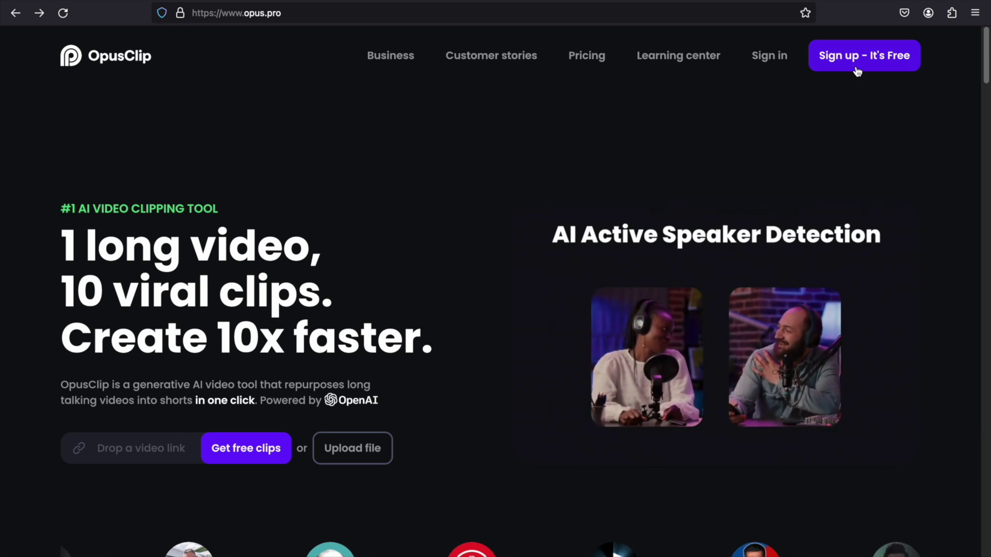
Step: Paste the dead-channel YouTube video's link into the OpusClip dashboard's video-link field
{"action": "left_click", "coordinate": [889, 63]}
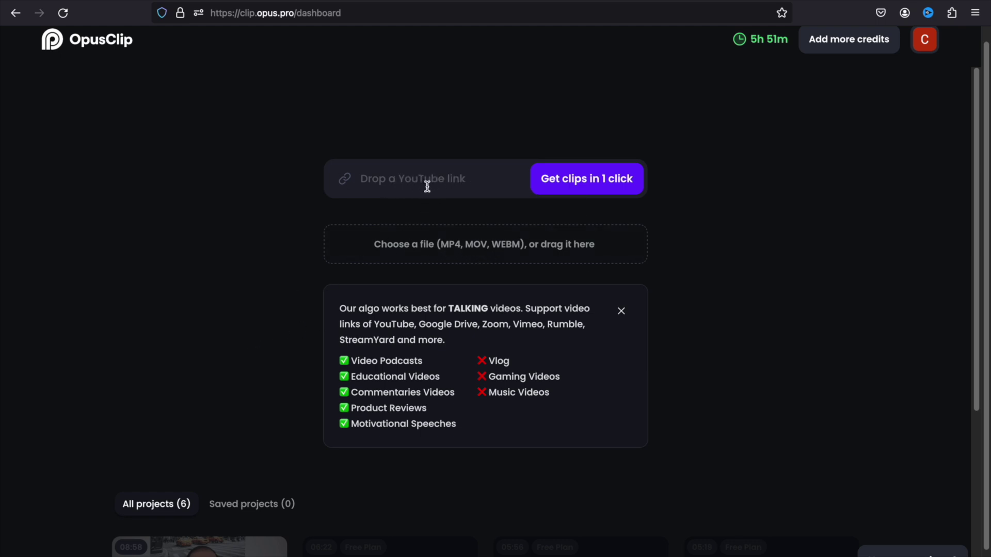
{"action": "key", "text": "ctrl+Tab"}
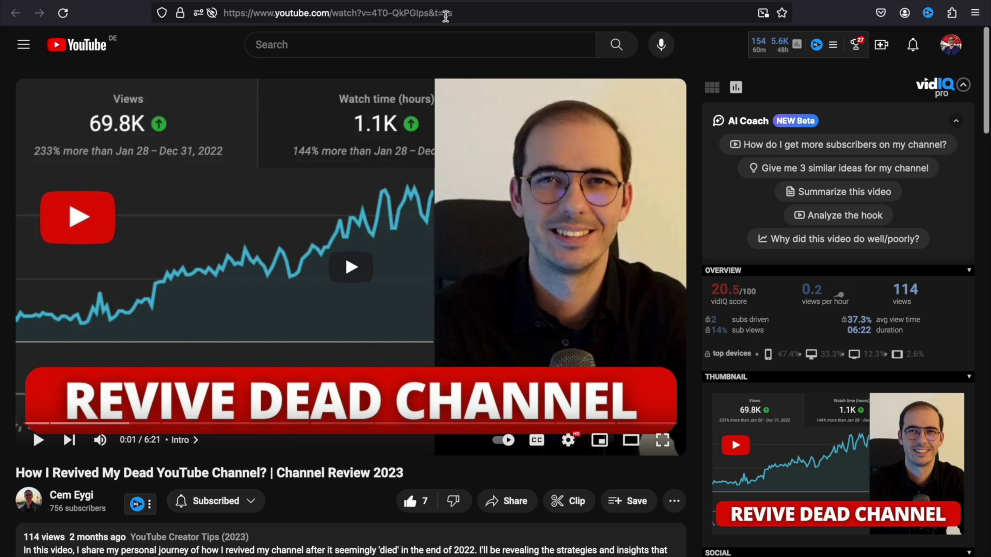
{"action": "key", "text": "ctrl+shift+Tab"}
{"action": "left_click", "coordinate": [418, 179]}
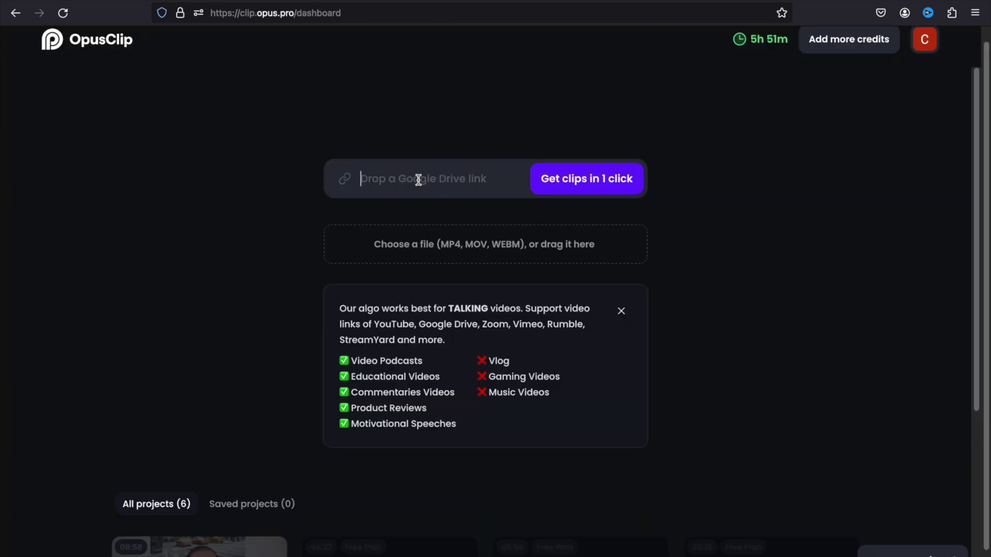
{"action": "type", "text": "https://www.youtube.com/watch?v=4T0-QkPGIps&t=1s"}
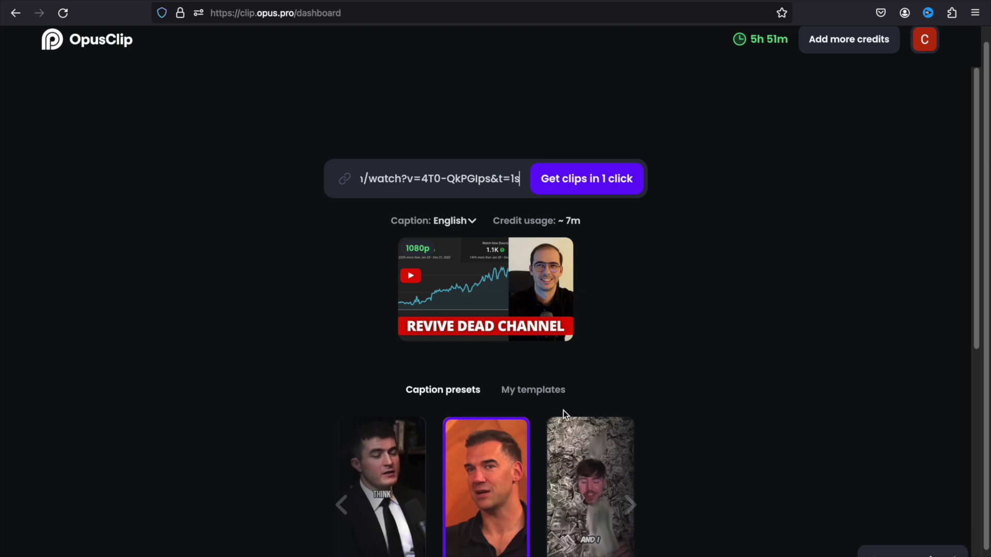
Step: Browse the caption presets Beasty, Deep Diver, Pod P, Mozi and Popline
{"action": "scroll", "coordinate": [563, 410], "scroll_direction": "down", "scroll_amount": 4}
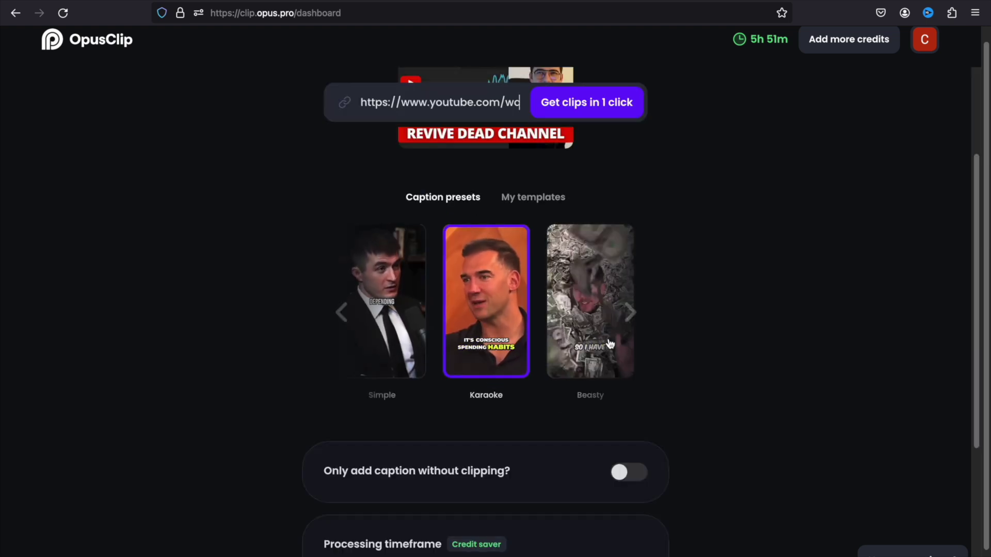
{"action": "left_click", "coordinate": [630, 314]}
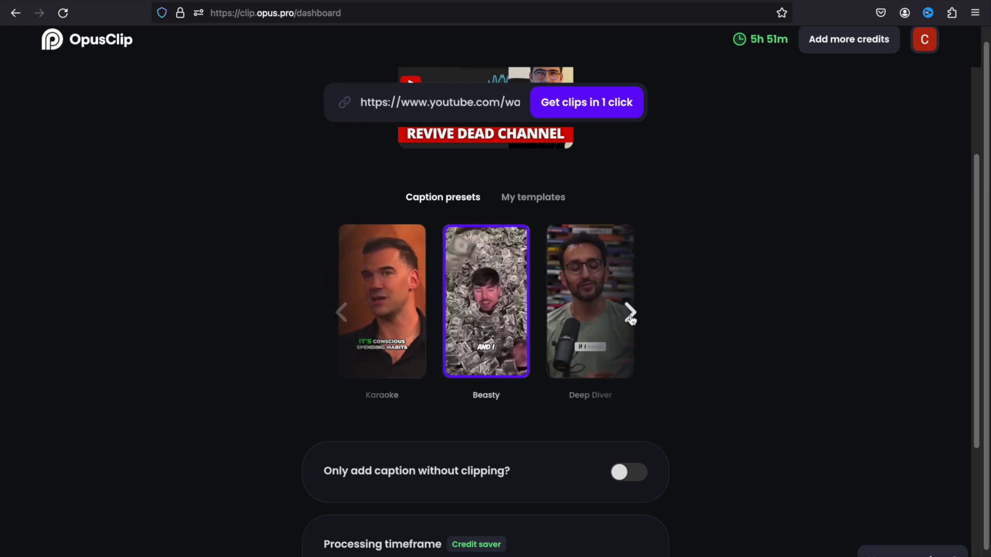
{"action": "left_click", "coordinate": [630, 314]}
{"action": "left_click", "coordinate": [631, 314]}
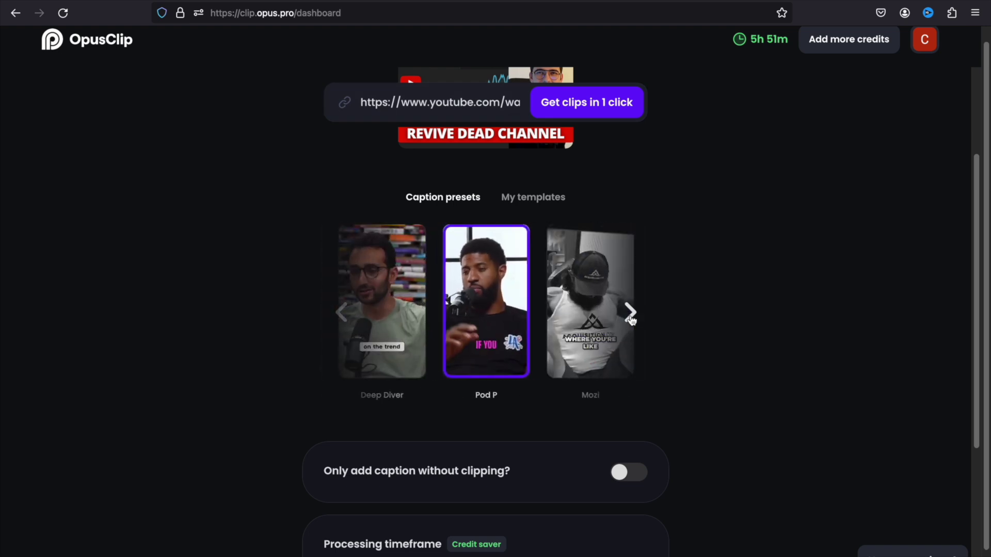
{"action": "left_click", "coordinate": [630, 313]}
{"action": "left_click", "coordinate": [630, 314]}
Step: Reset the processing timeframe start to 0:00:00 so it covers the whole video to 0:06:22
{"action": "scroll", "coordinate": [679, 168], "scroll_direction": "down", "scroll_amount": 4}
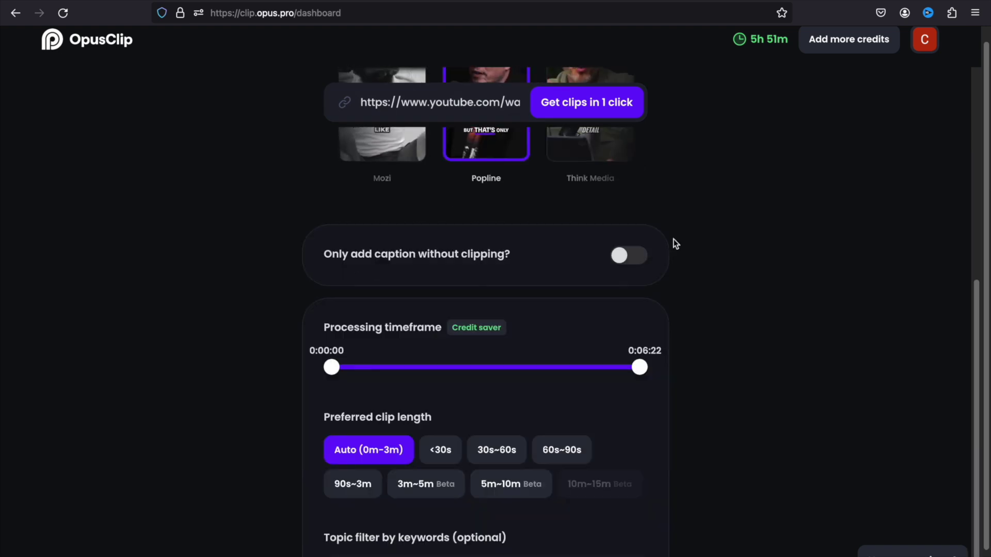
{"action": "scroll", "coordinate": [694, 334], "scroll_direction": "down", "scroll_amount": 1}
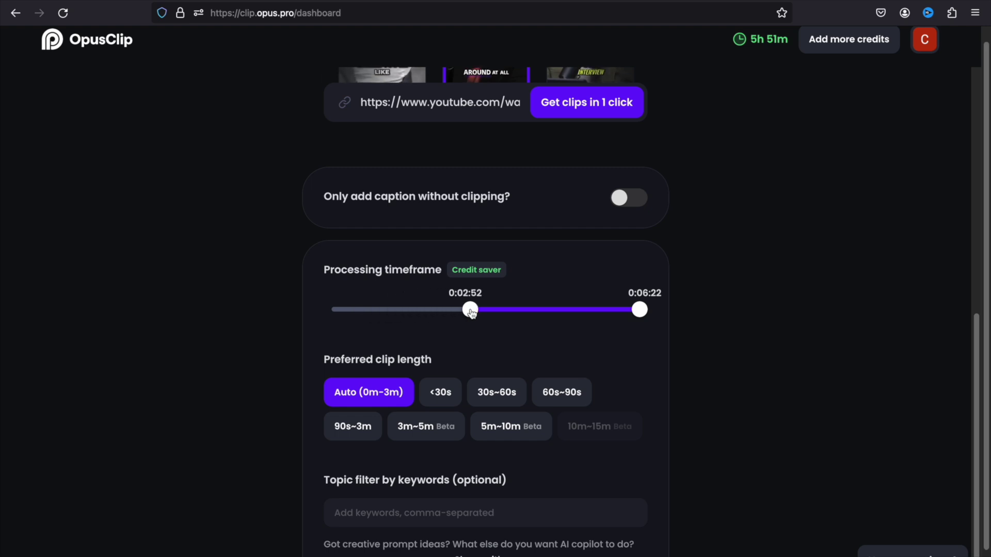
{"action": "left_click_drag", "start_coordinate": [336, 312], "coordinate": [331, 311]}
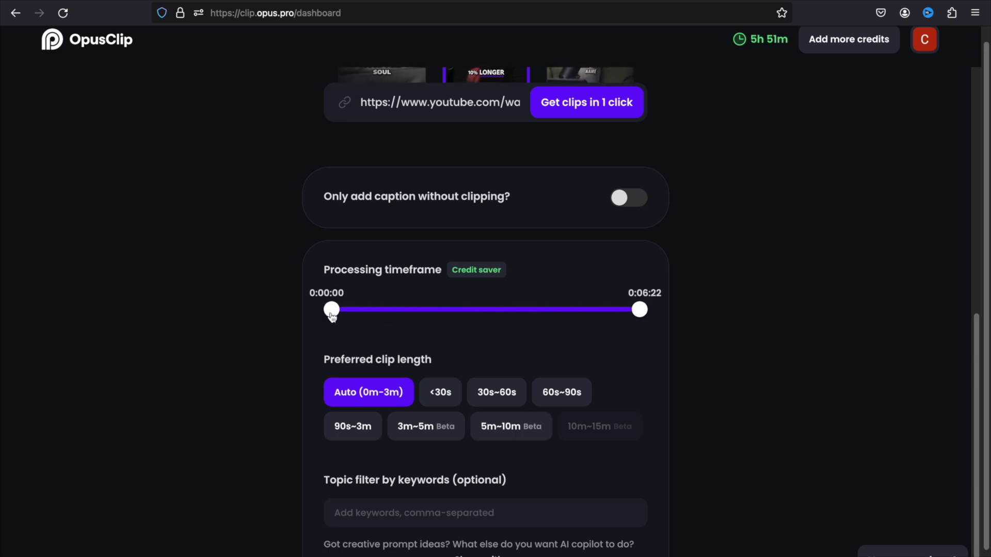
{"action": "scroll", "coordinate": [463, 273], "scroll_direction": "up", "scroll_amount": 10}
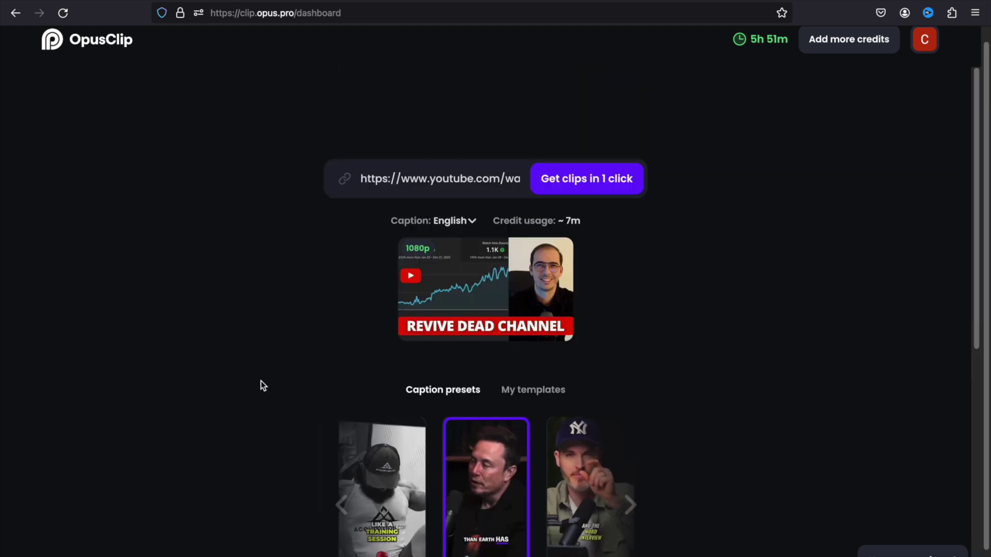
Step: Generate AI short clips from the video and begin browsing the scored results
{"action": "left_click", "coordinate": [617, 190]}
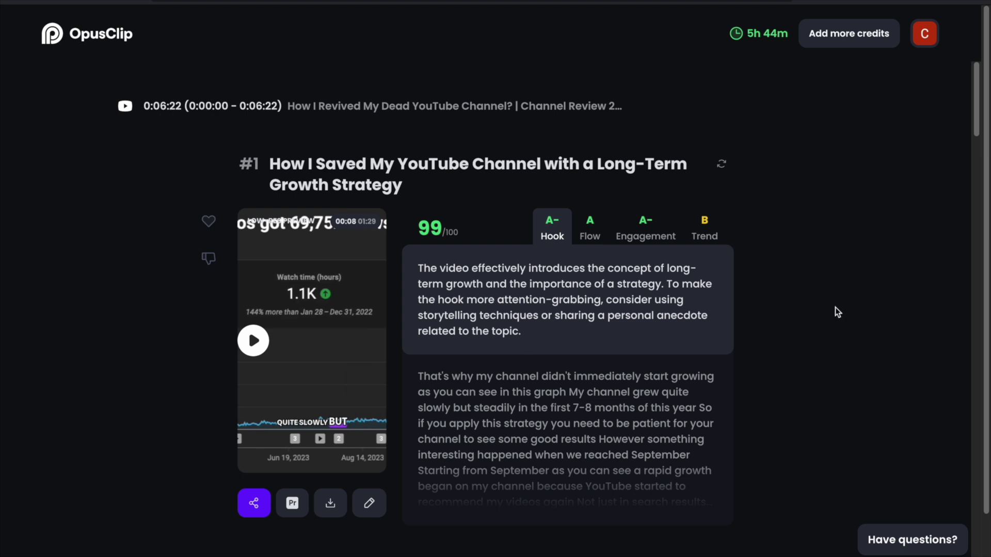
{"action": "scroll", "coordinate": [836, 309], "scroll_direction": "down", "scroll_amount": 15}
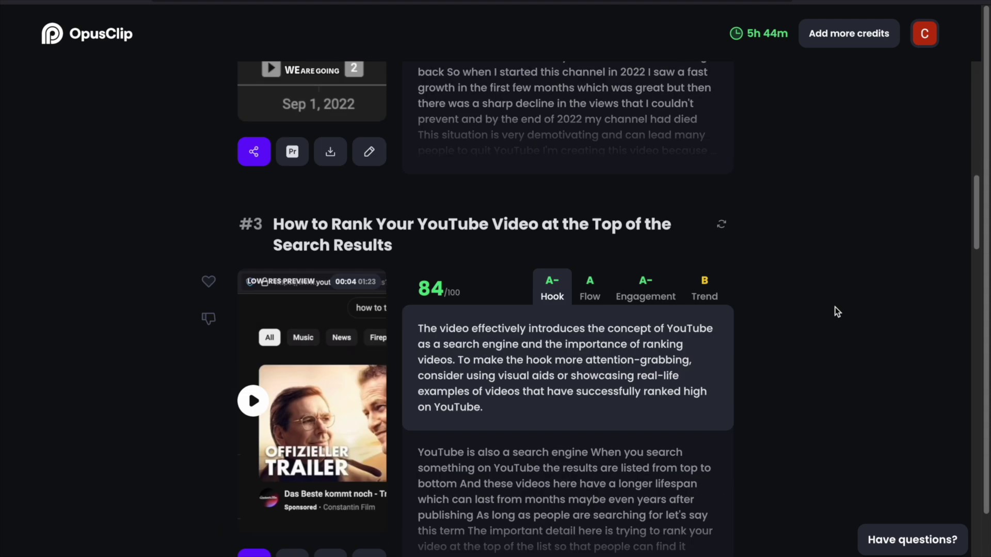
{"action": "scroll", "coordinate": [835, 308], "scroll_direction": "down", "scroll_amount": 10}
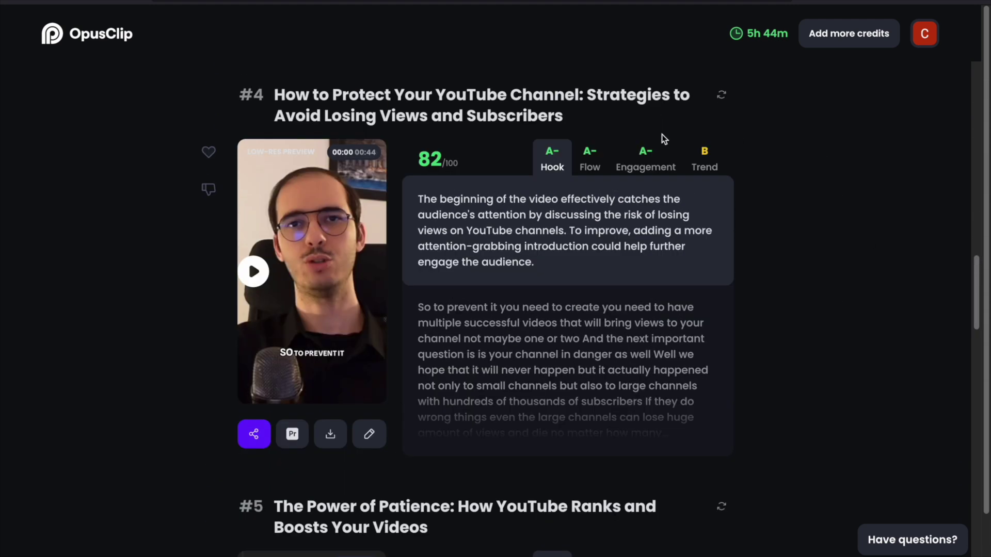
Step: Preview clip #4, 'How to Protect Your YouTube Channel', scoring 82/100
{"action": "scroll", "coordinate": [426, 336], "scroll_direction": "down", "scroll_amount": 7}
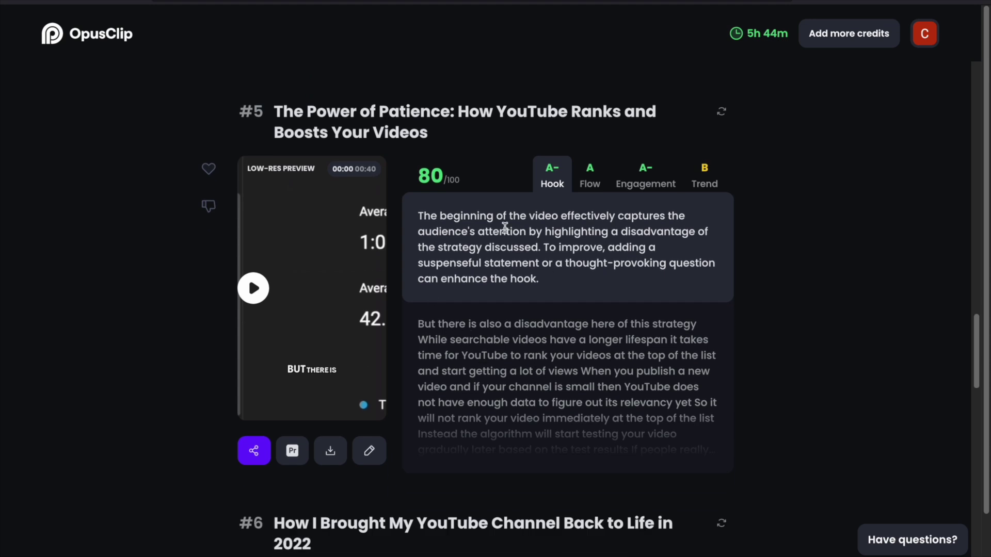
{"action": "scroll", "coordinate": [445, 150], "scroll_direction": "down", "scroll_amount": 1}
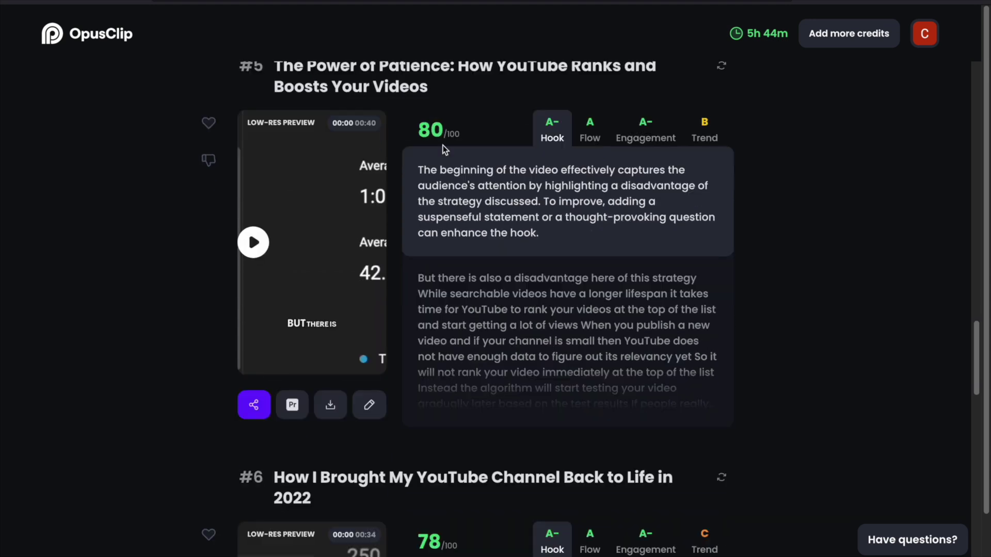
{"action": "scroll", "coordinate": [444, 150], "scroll_direction": "up", "scroll_amount": 8}
{"action": "scroll", "coordinate": [428, 131], "scroll_direction": "up", "scroll_amount": 4}
{"action": "scroll", "coordinate": [441, 147], "scroll_direction": "down", "scroll_amount": 3}
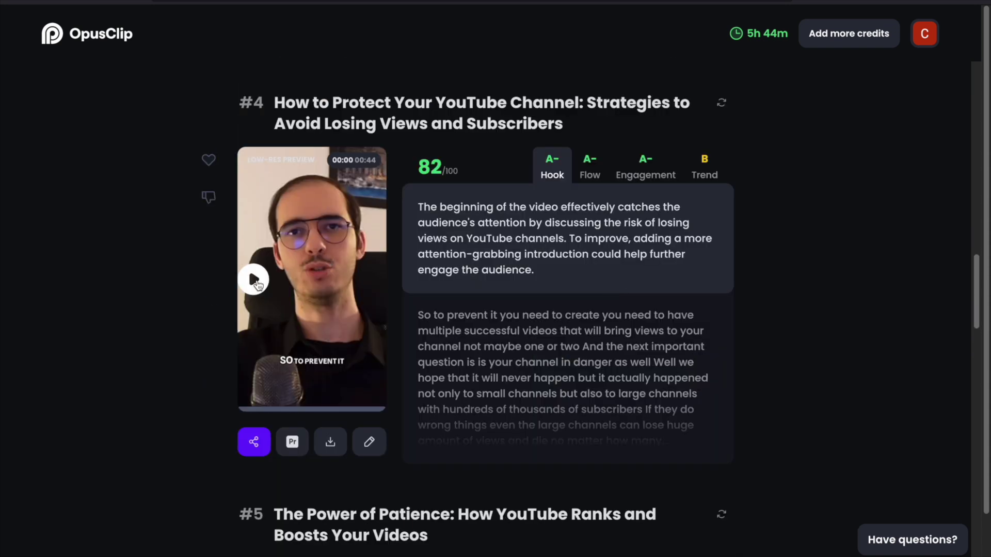
{"action": "left_click", "coordinate": [254, 279]}
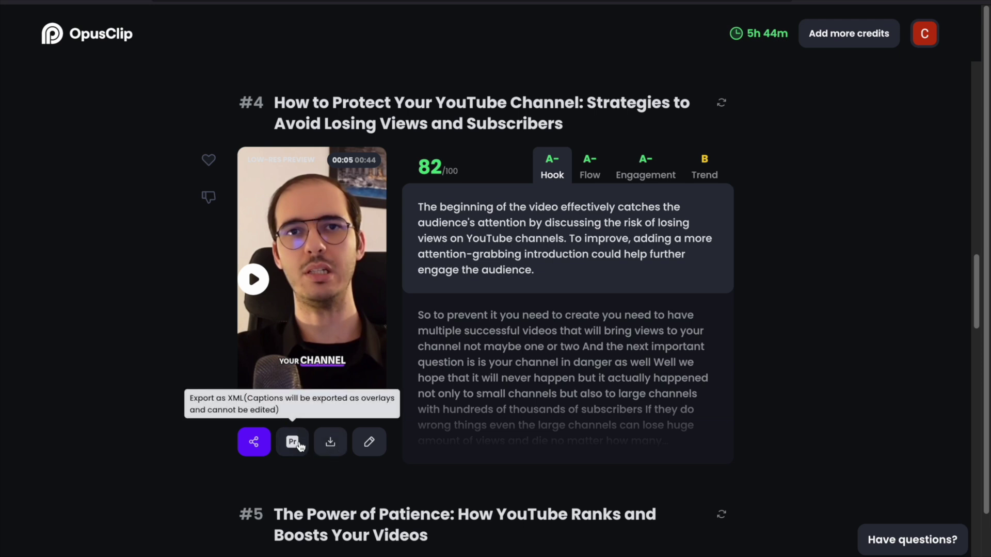
{"action": "left_click", "coordinate": [254, 444]}
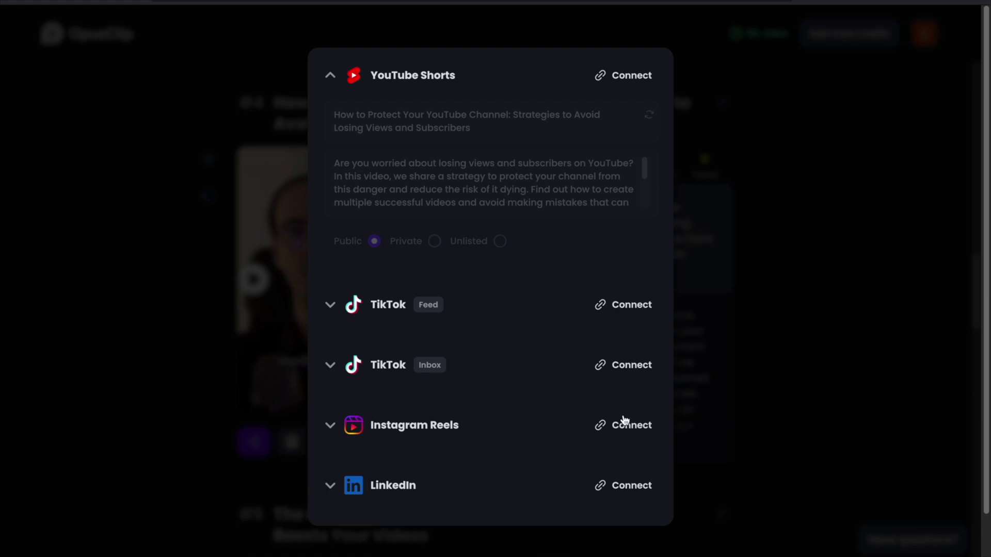
{"action": "scroll", "coordinate": [621, 423], "scroll_direction": "down", "scroll_amount": 1}
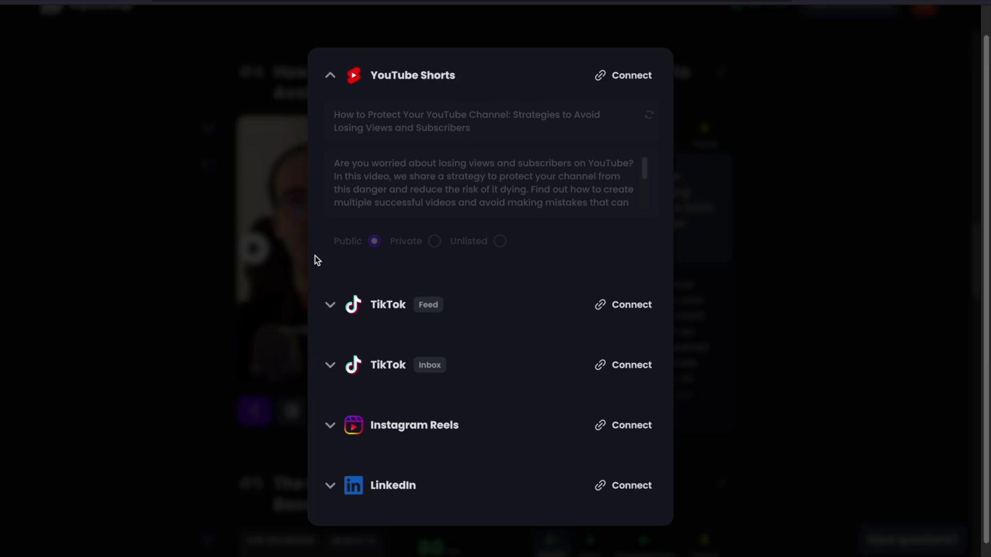
{"action": "left_click", "coordinate": [197, 258]}
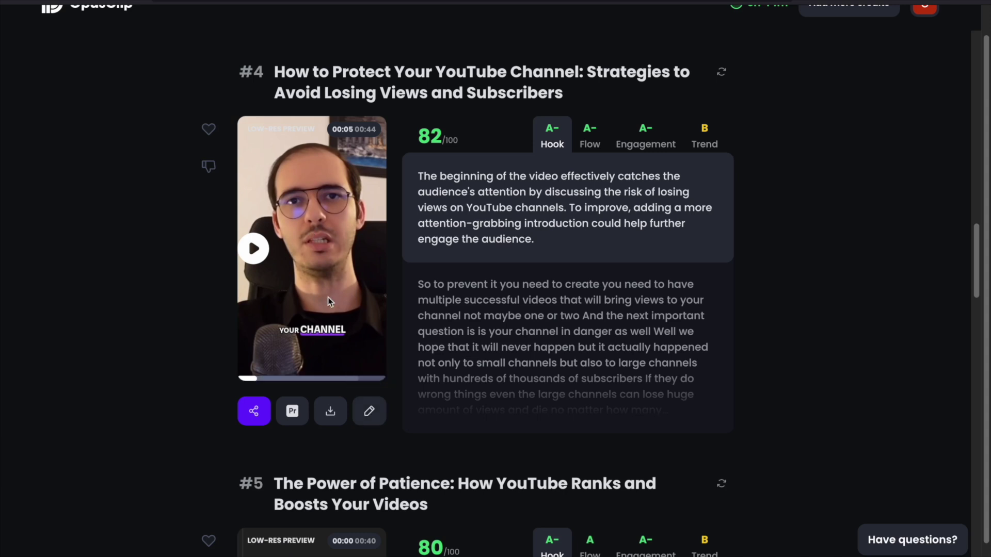
Step: Open clip #4 in the editor and highlight the phrase 'And the next important question'
{"action": "left_click", "coordinate": [367, 412]}
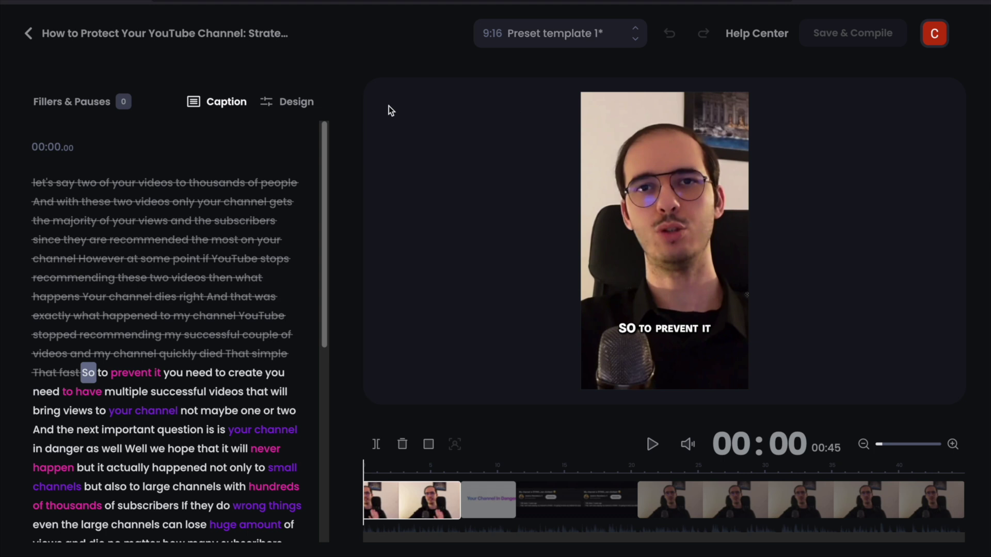
{"action": "scroll", "coordinate": [199, 374], "scroll_direction": "down", "scroll_amount": 3}
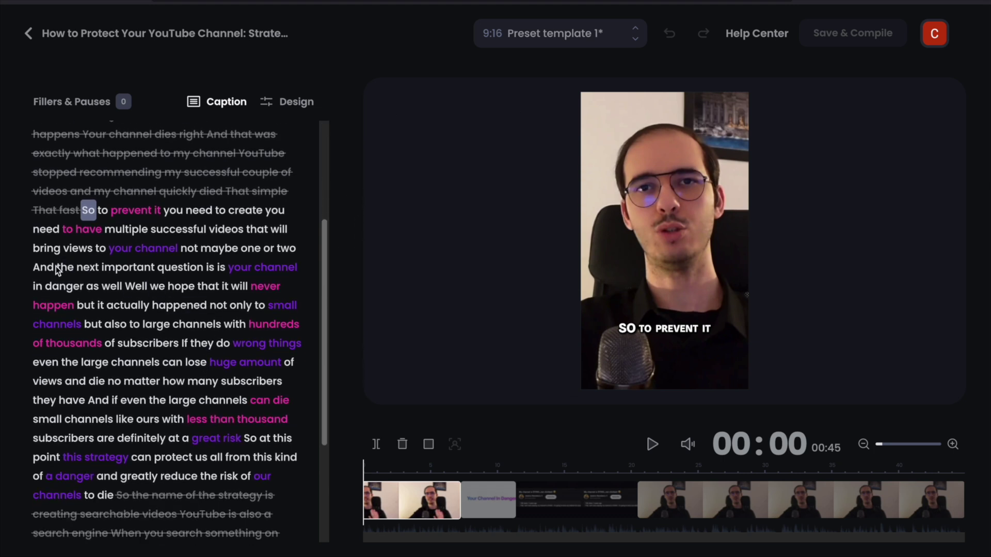
{"action": "left_click", "coordinate": [58, 268]}
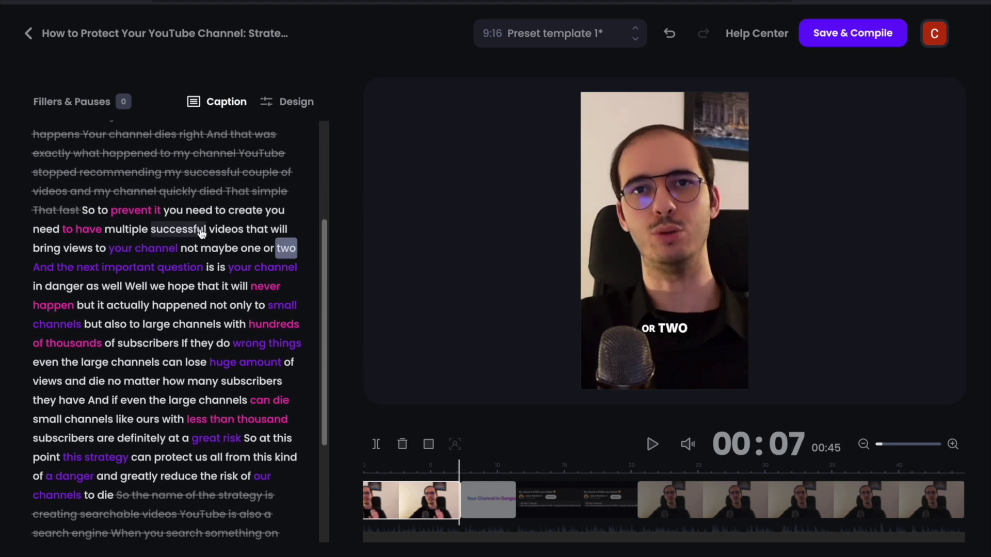
Step: Turn on Generate B-Rolls with stock footage in the Design settings
{"action": "left_click", "coordinate": [293, 108]}
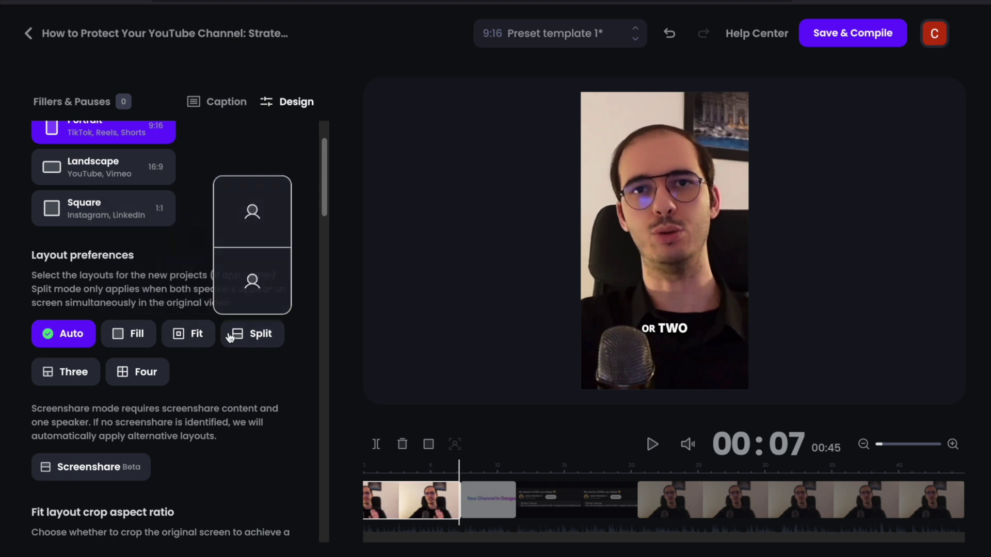
{"action": "mouse_move", "coordinate": [73, 381]}
{"action": "scroll", "coordinate": [295, 237], "scroll_direction": "down", "scroll_amount": 7}
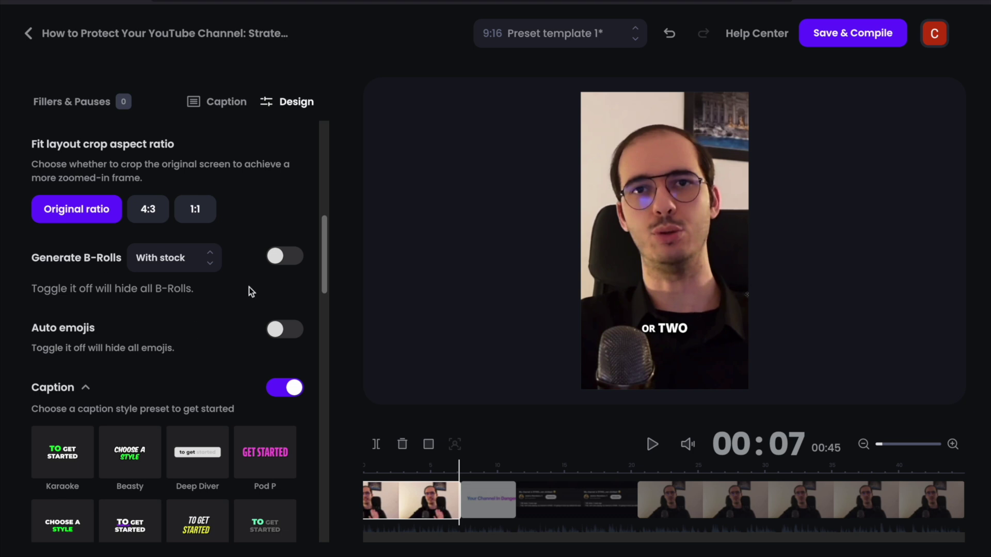
{"action": "left_click", "coordinate": [287, 258]}
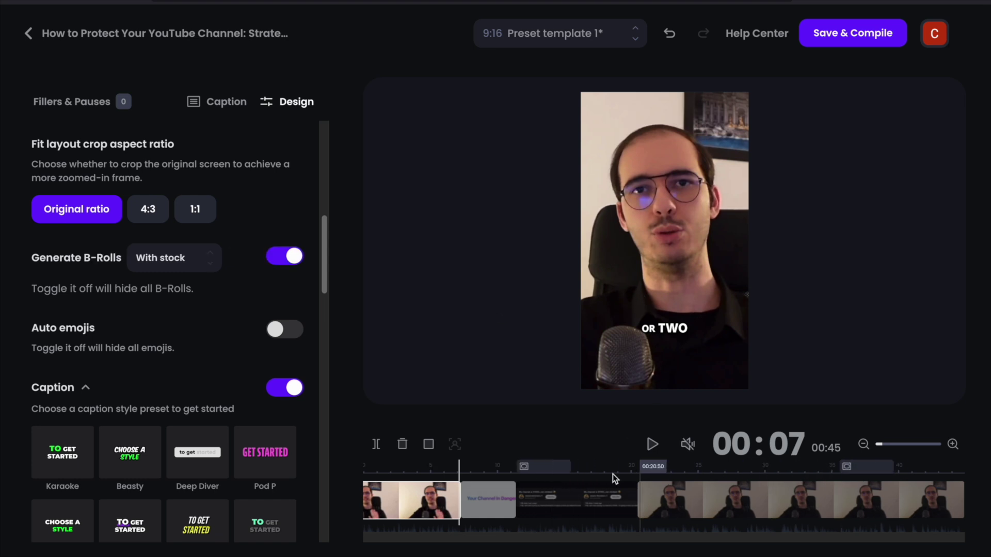
Step: Play the clip from the title card near 00:10 to check the new B-rolls, then pause
{"action": "left_click", "coordinate": [509, 467]}
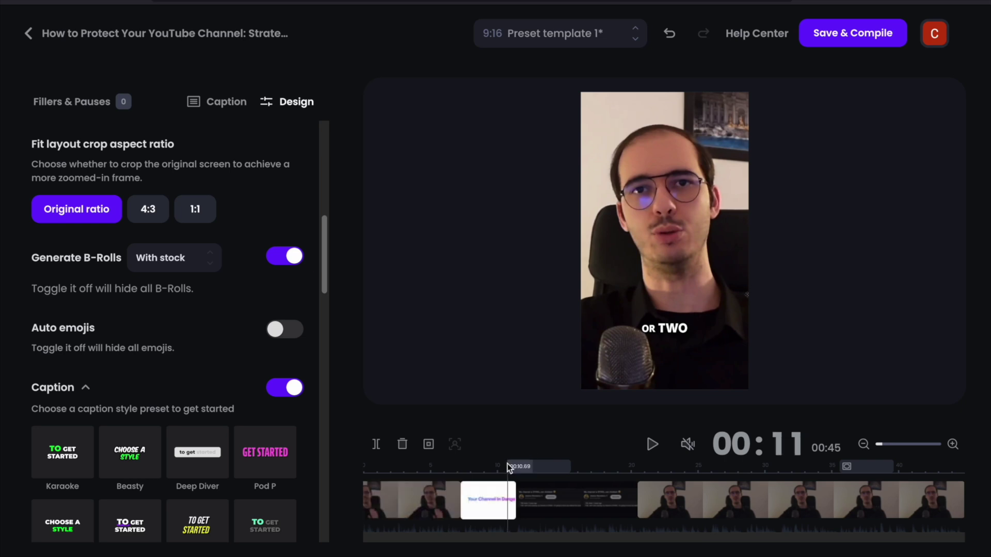
{"action": "key", "text": "space"}
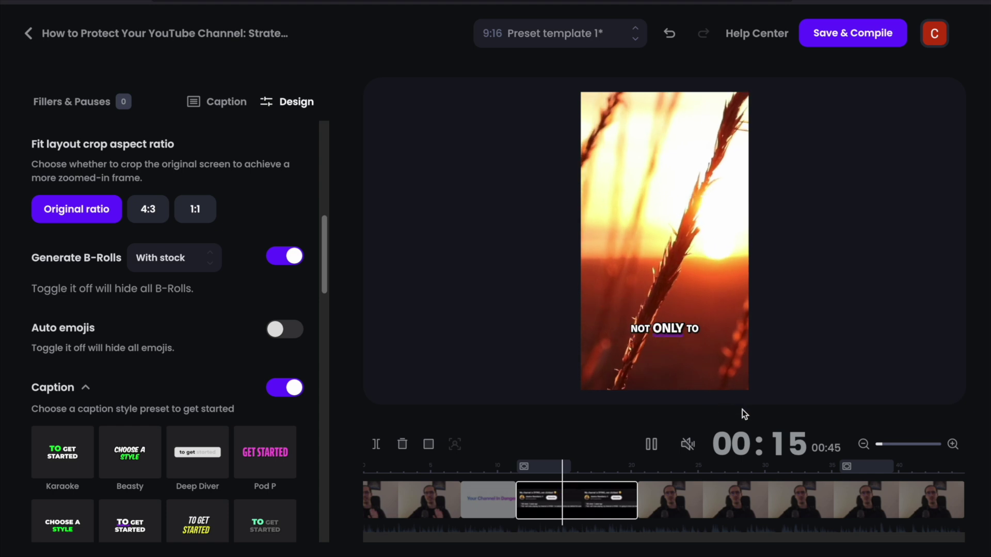
{"action": "left_click", "coordinate": [651, 444]}
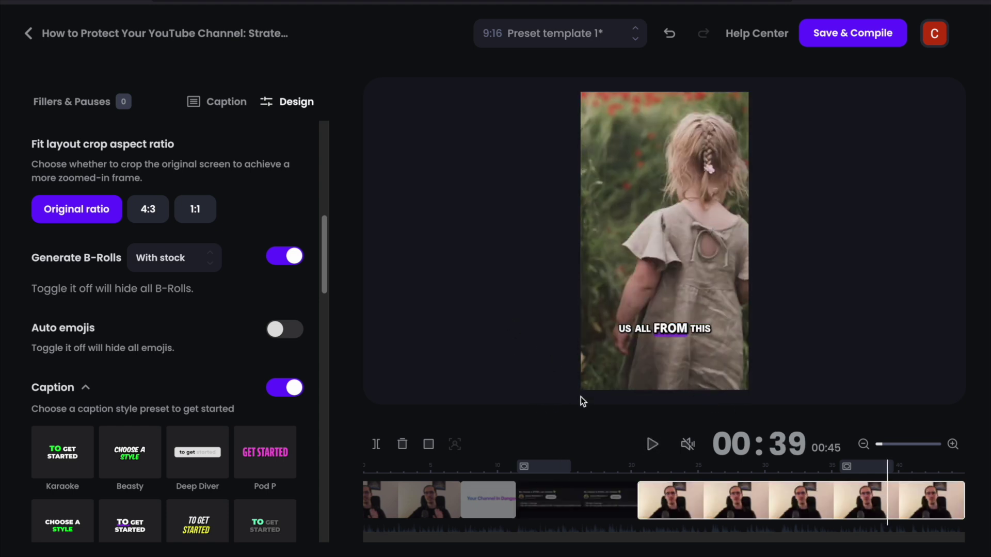
Step: Replace the 00:37 poppy-field B-roll with a beach-buggy clip found by searching car footage
{"action": "left_click", "coordinate": [860, 466]}
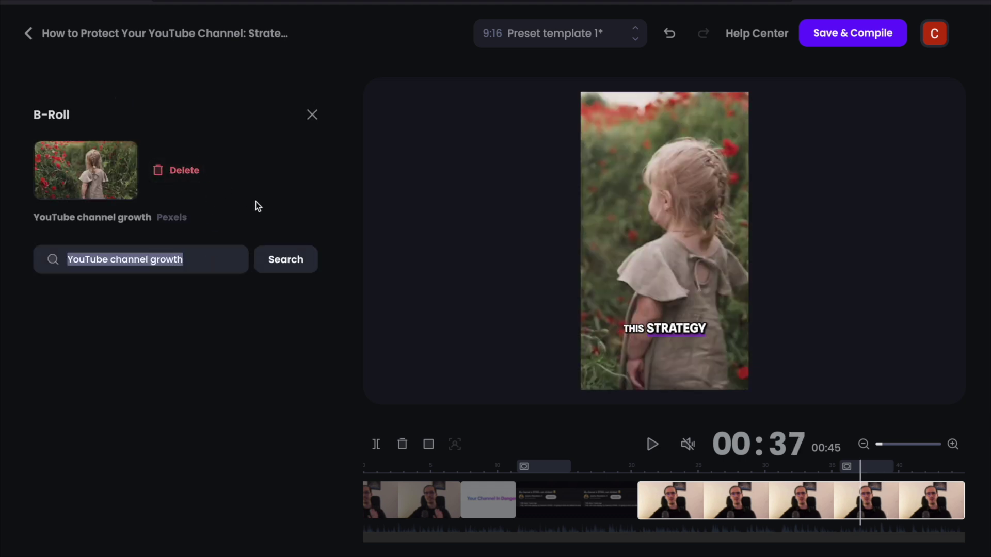
{"action": "key", "text": "BackSpace"}
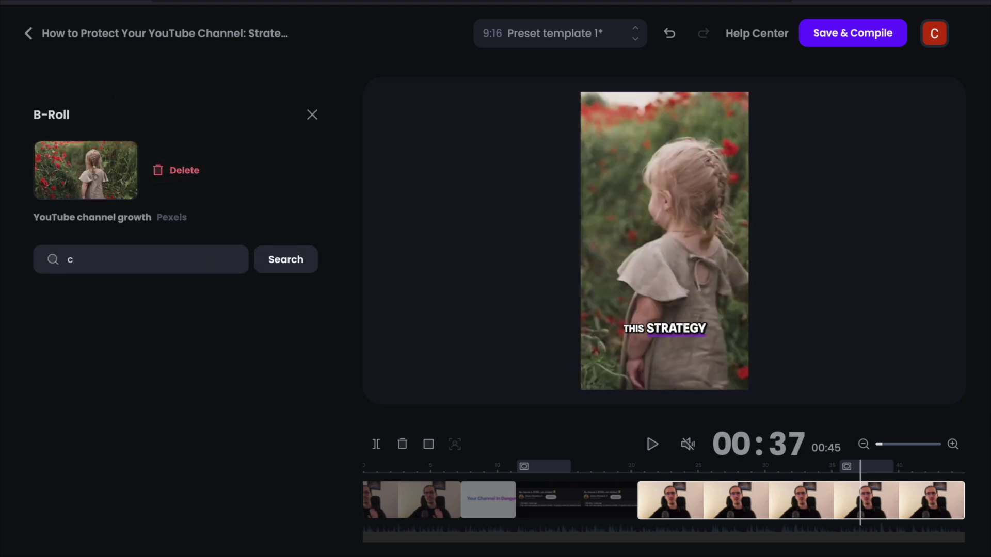
{"action": "left_click", "coordinate": [293, 275]}
{"action": "left_click", "coordinate": [127, 292]}
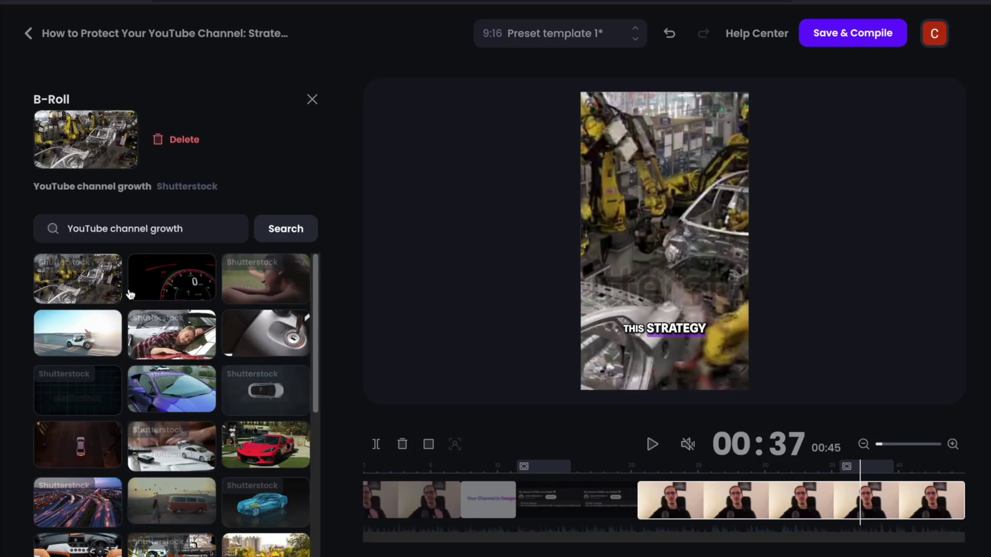
{"action": "left_click", "coordinate": [102, 338]}
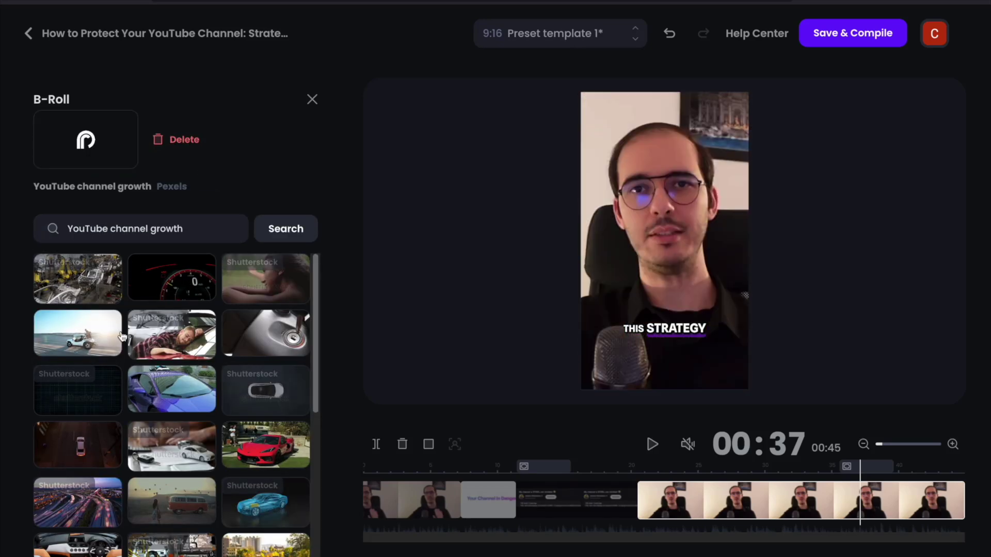
{"action": "left_click", "coordinate": [792, 406]}
{"action": "scroll", "coordinate": [263, 270], "scroll_direction": "down", "scroll_amount": 3}
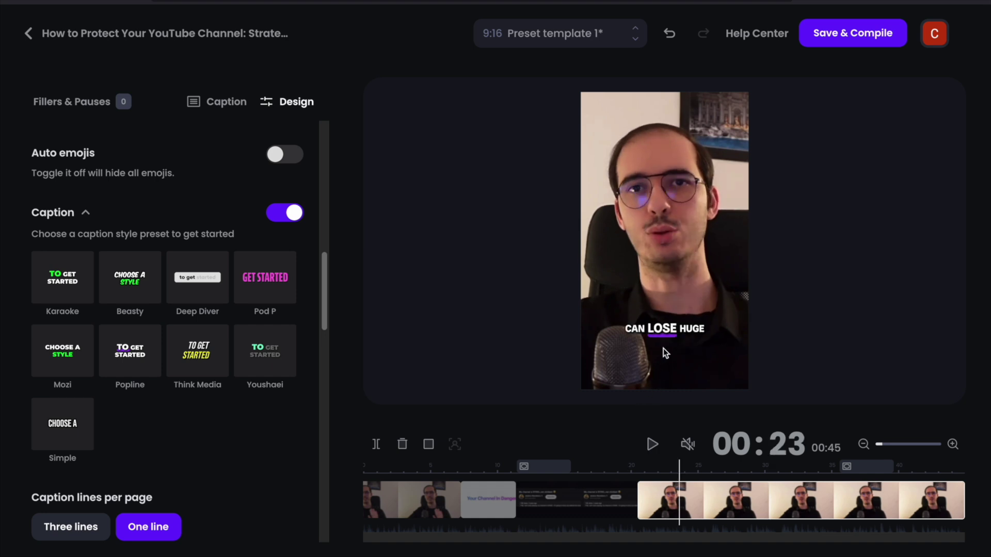
Step: Apply the Think Media caption style with yellow highlighted words
{"action": "left_click", "coordinate": [132, 290]}
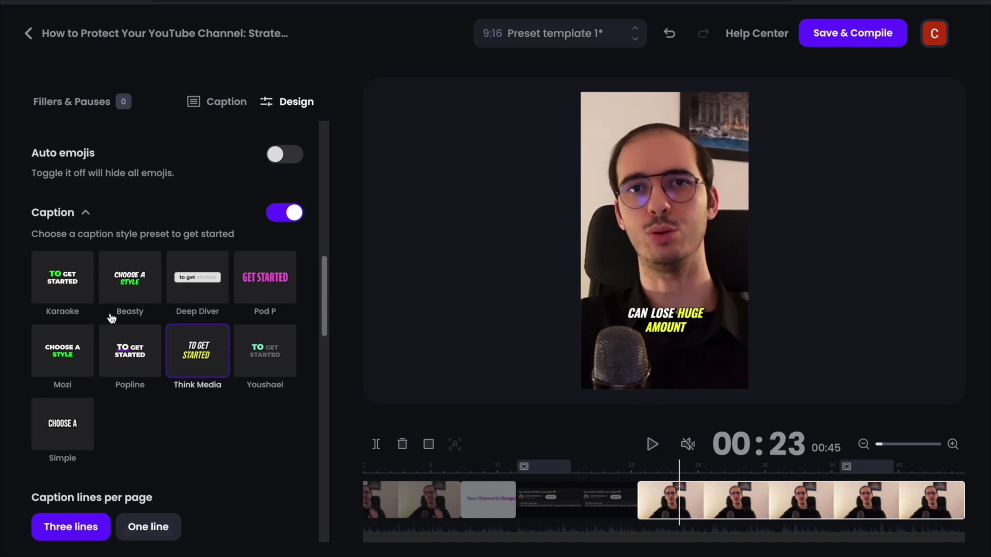
{"action": "left_click", "coordinate": [197, 351]}
{"action": "scroll", "coordinate": [266, 289], "scroll_direction": "down", "scroll_amount": 4}
{"action": "scroll", "coordinate": [258, 251], "scroll_direction": "down", "scroll_amount": 5}
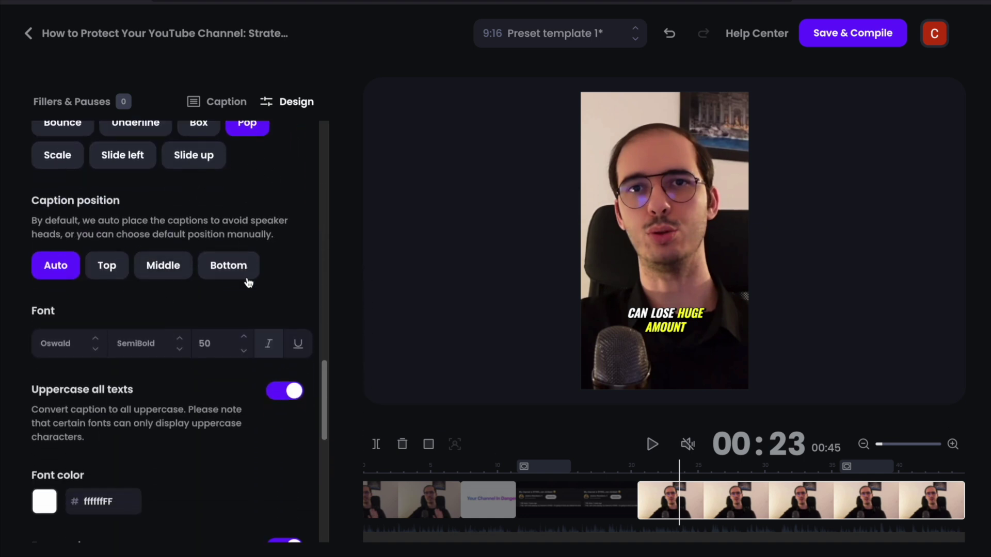
{"action": "scroll", "coordinate": [177, 334], "scroll_direction": "down", "scroll_amount": 4}
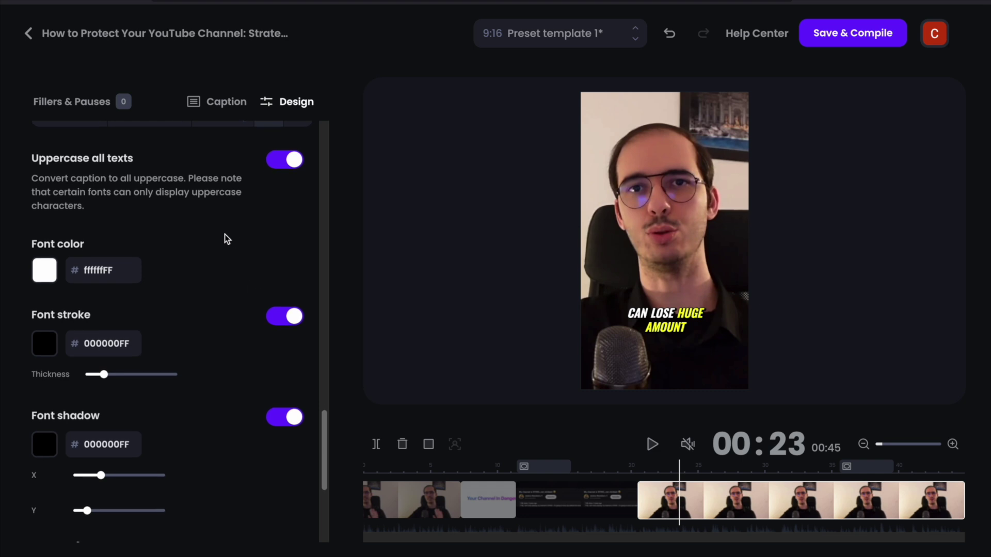
{"action": "key", "text": "ctrl+z"}
Step: Shift the video framing slightly left and play the preview around the 00:10 title card
{"action": "mouse_move", "coordinate": [640, 131]}
{"action": "left_mouse_down"}
{"action": "mouse_move", "coordinate": [650, 124]}
{"action": "mouse_move", "coordinate": [517, 123]}
{"action": "mouse_move", "coordinate": [629, 126]}
{"action": "left_mouse_up"}
{"action": "left_click", "coordinate": [651, 444]}
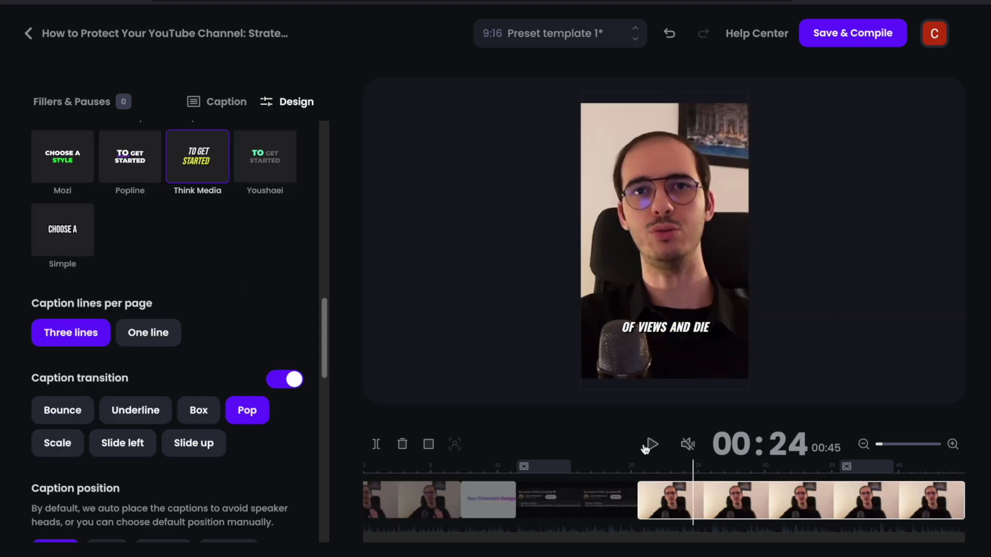
{"action": "left_click", "coordinate": [598, 501]}
{"action": "left_click", "coordinate": [501, 500]}
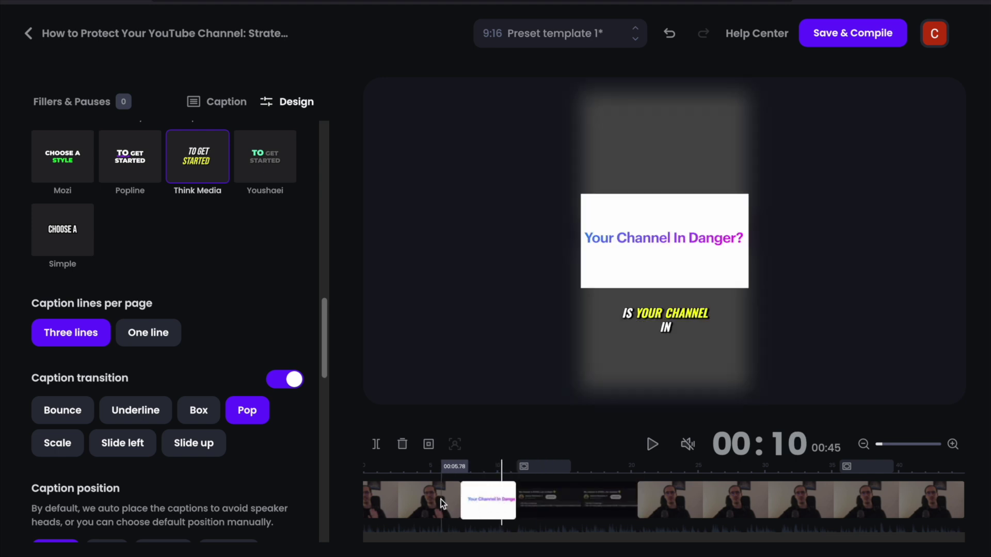
{"action": "left_click", "coordinate": [441, 500]}
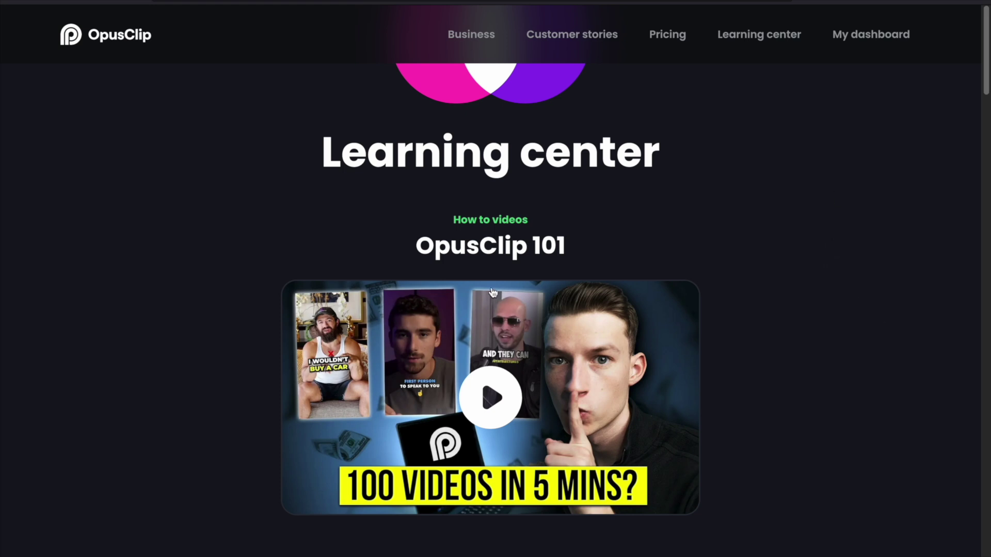
Step: Scroll the Learning center through the Upload & Co-pilot and Editing tutorials, including Filler Word Removal and AI B-Roll
{"action": "scroll", "coordinate": [816, 252], "scroll_direction": "down", "scroll_amount": 8}
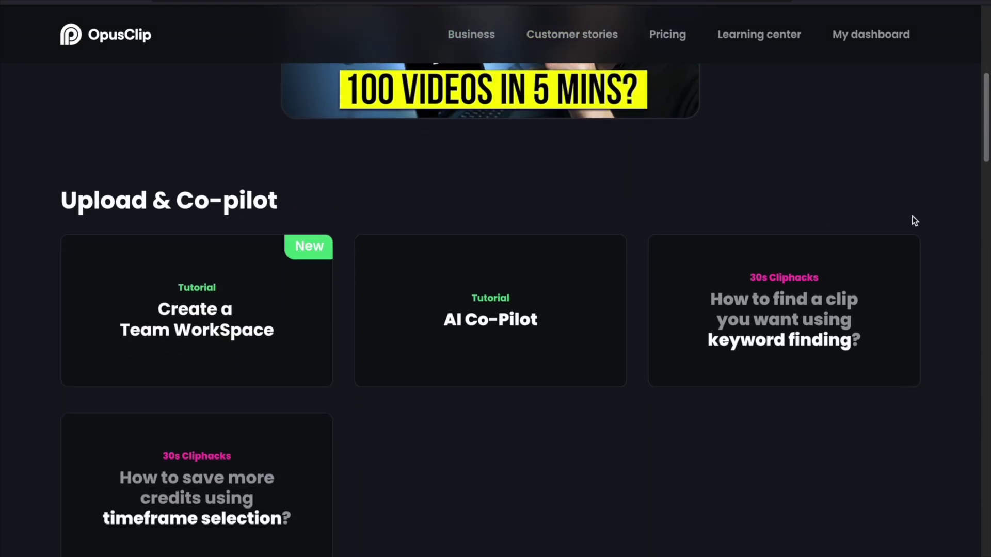
{"action": "scroll", "coordinate": [914, 219], "scroll_direction": "down", "scroll_amount": 9}
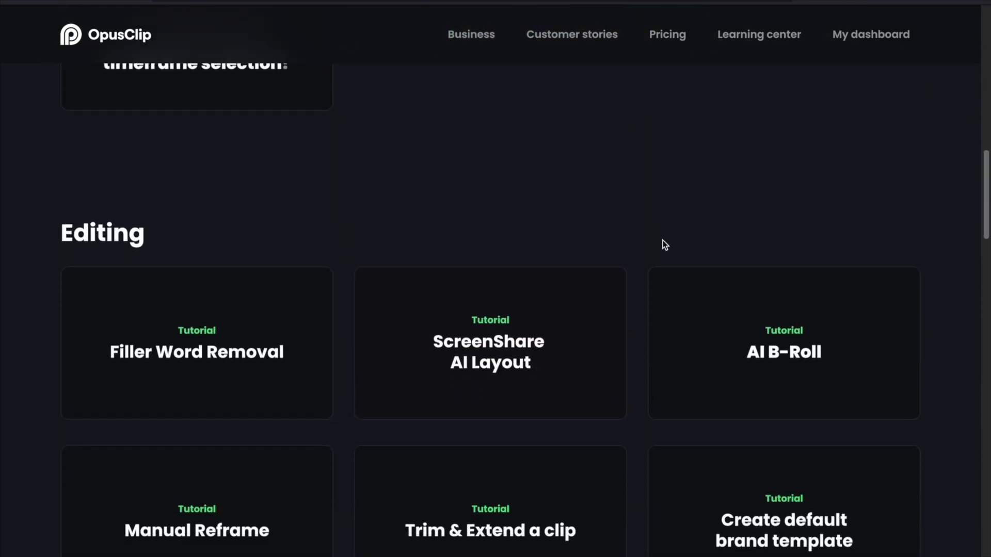
{"action": "scroll", "coordinate": [665, 245], "scroll_direction": "down", "scroll_amount": 11}
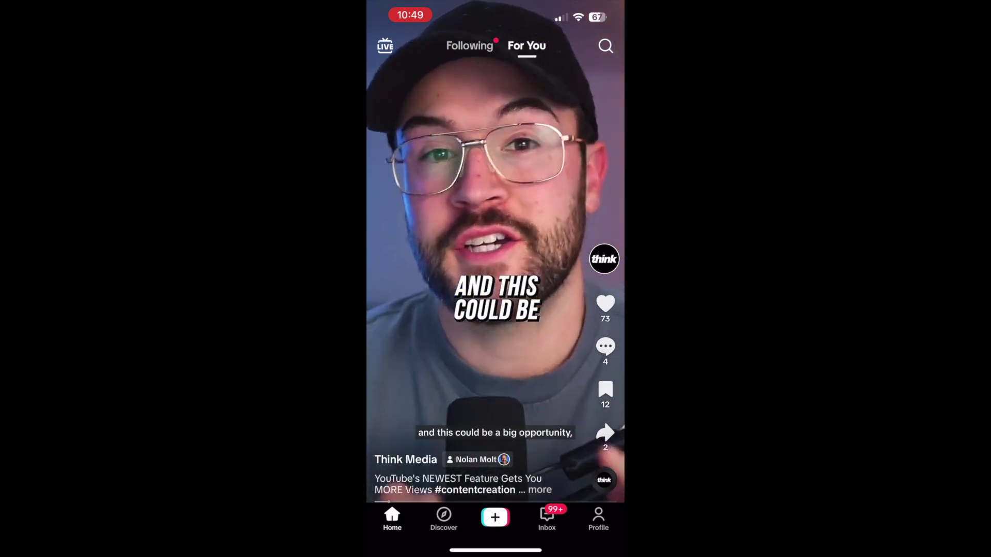
Step: Move past the Think Media caption example to the next TikTok video in the For You feed
{"action": "scroll", "coordinate": [495, 258], "scroll_direction": "down", "scroll_amount": 1}
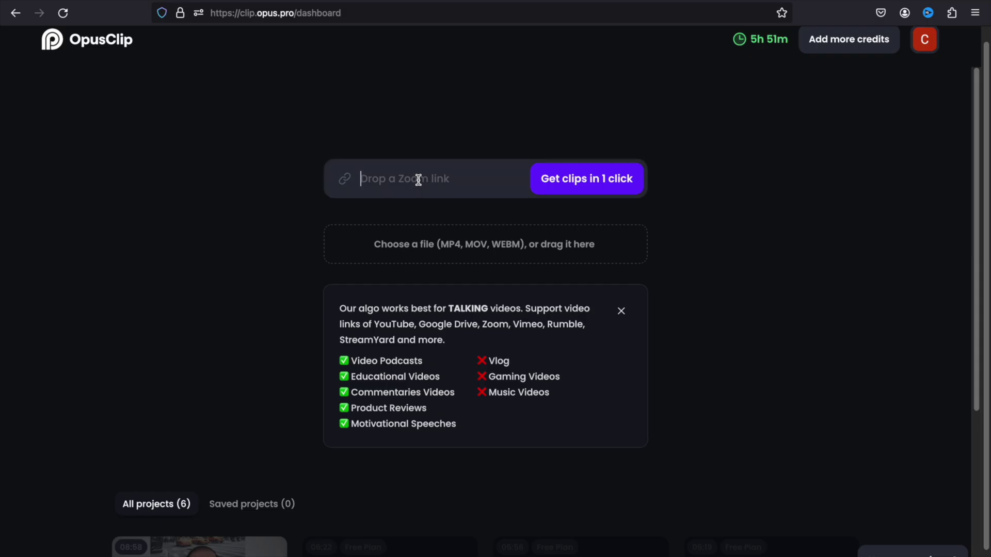
Step: Paste the 'REVIVE DEAD CHANNEL' YouTube link into the dashboard's video-link field
{"action": "left_click", "coordinate": [418, 180]}
{"action": "type", "text": "https://www.youtube.com/watch?v=4T0-QkPGIps&t=1s"}
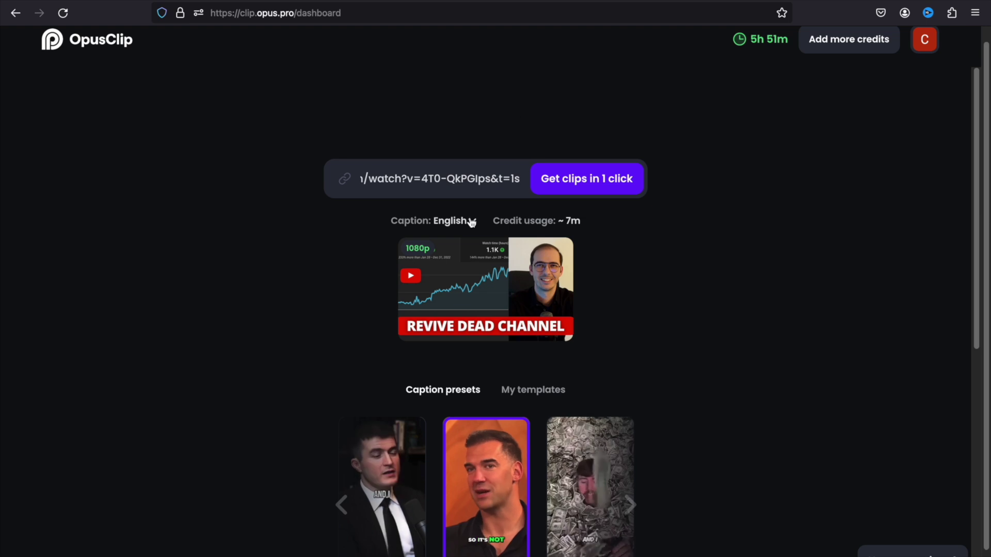